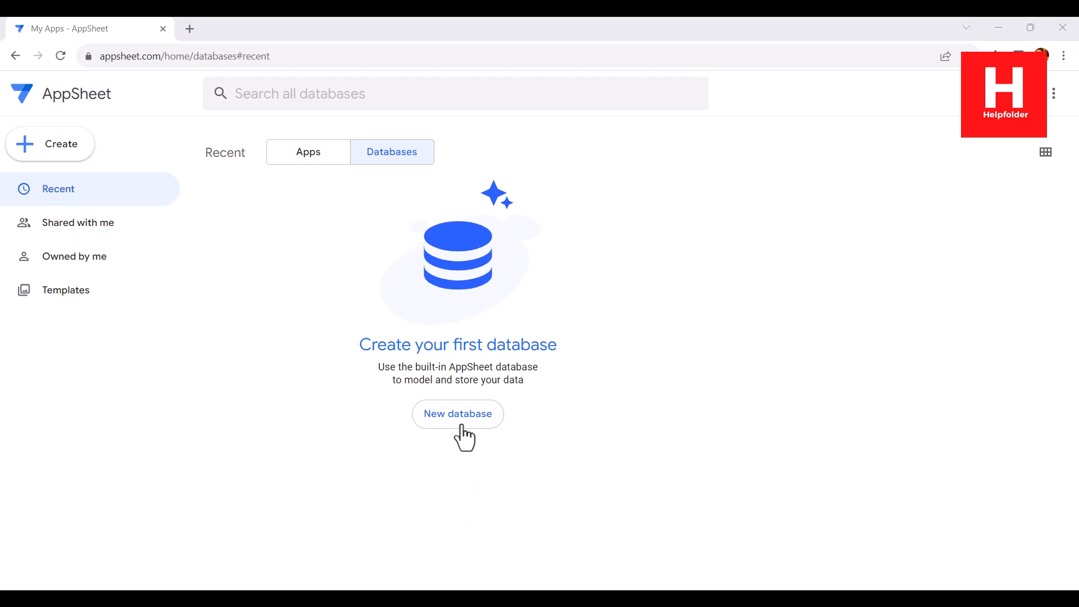
Create a new database and add a second table to it
left_click(461, 425)
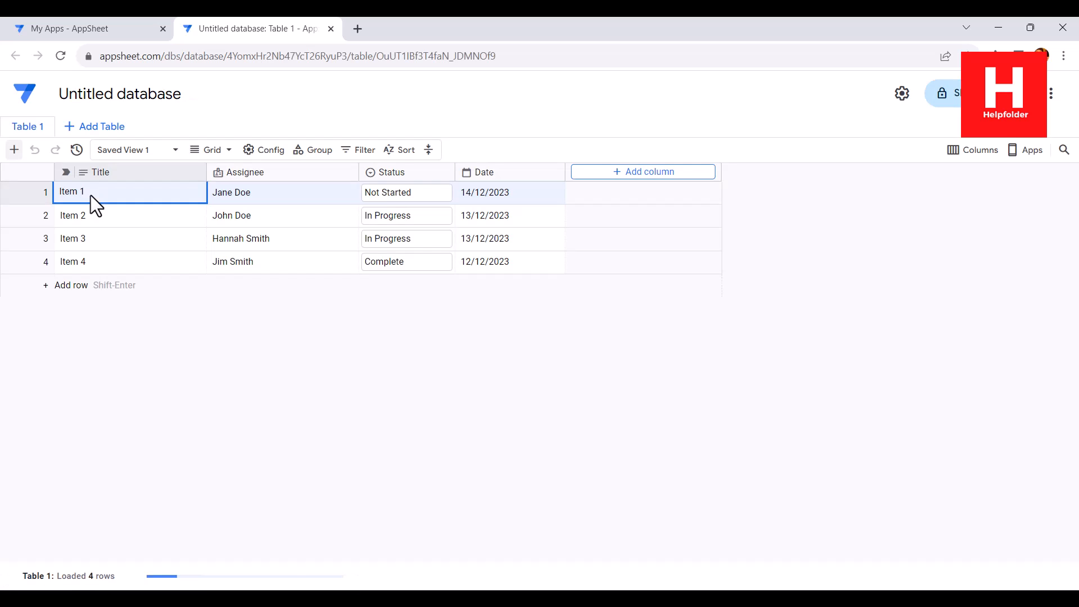
left_click(72, 129)
left_click(89, 160)
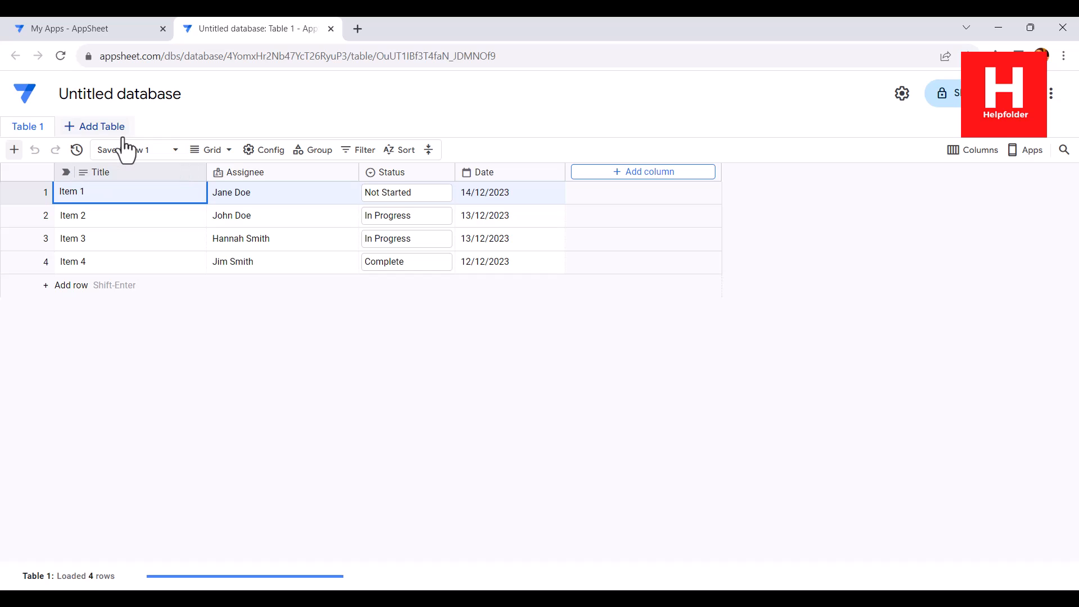
Rename the untitled database as mydb
left_click(105, 95)
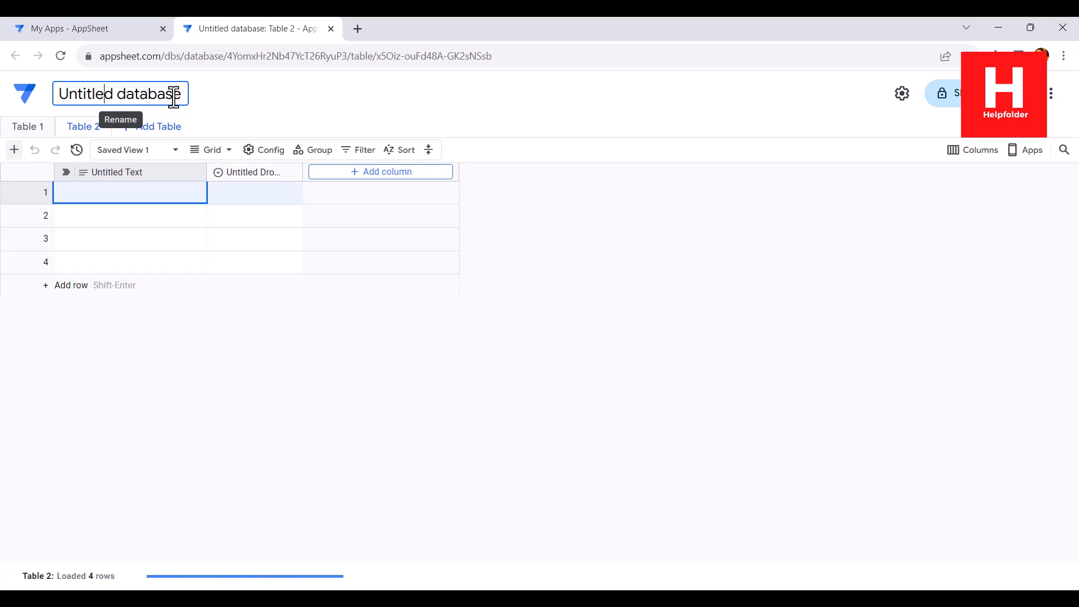
left_click_drag(188, 93, 56, 90)
type("m")
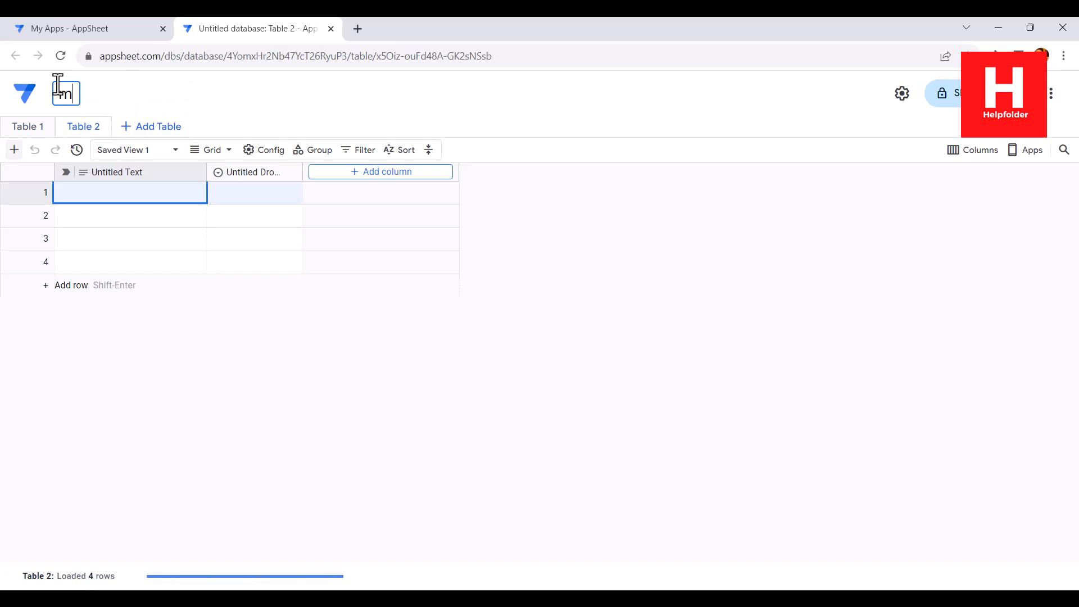
type("ydb")
key("Return")
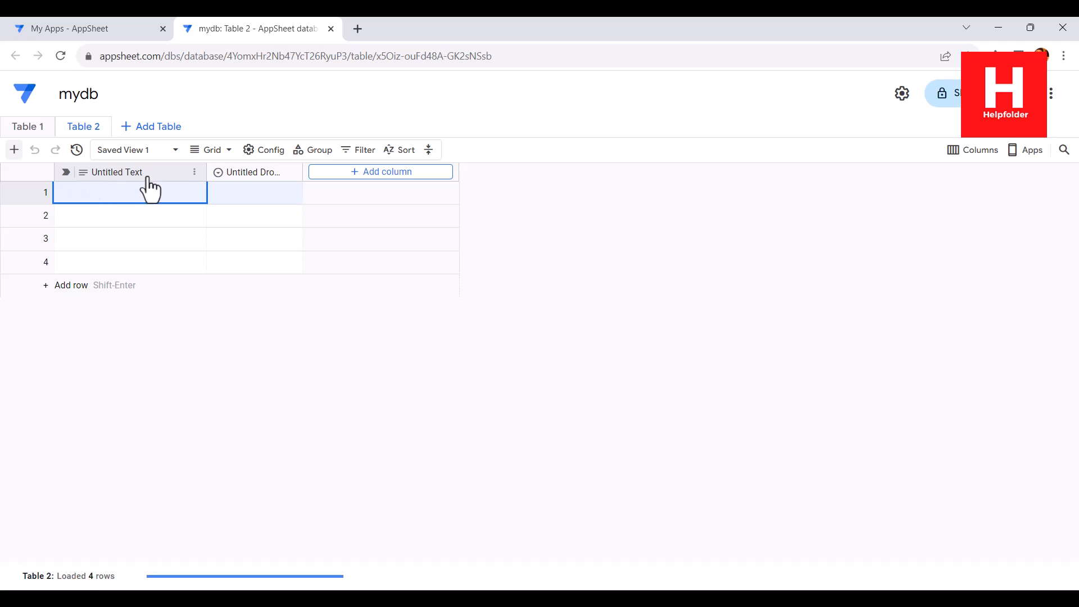
Try to rename the Untitled Text column as Date and change its type to Date
left_click(194, 173)
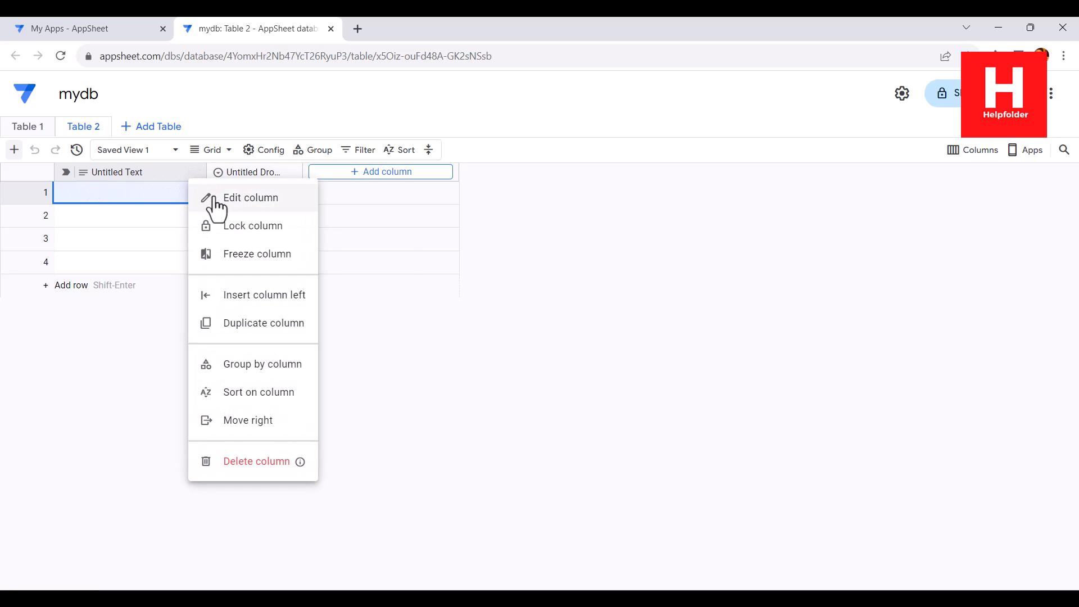
left_click(218, 199)
left_click(341, 242)
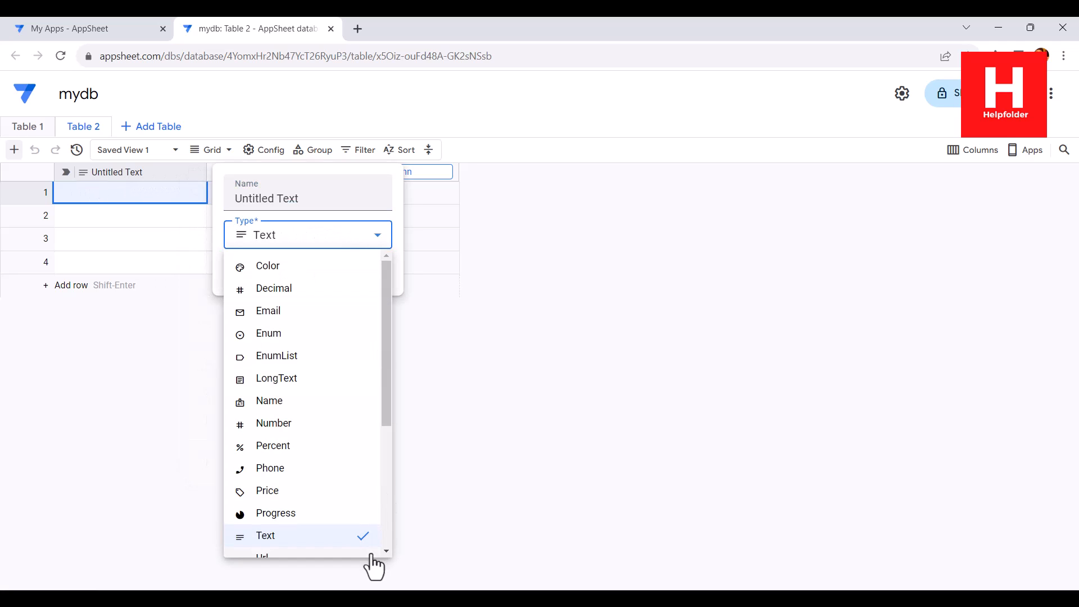
scroll(388, 466, "down", 5)
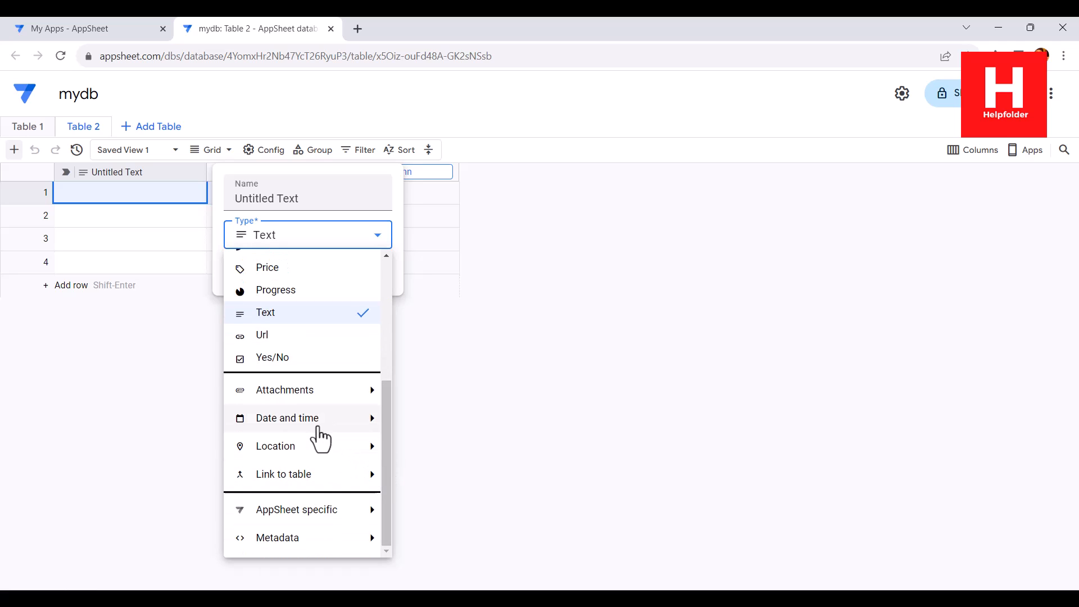
mouse_move(316, 433)
left_click(424, 420)
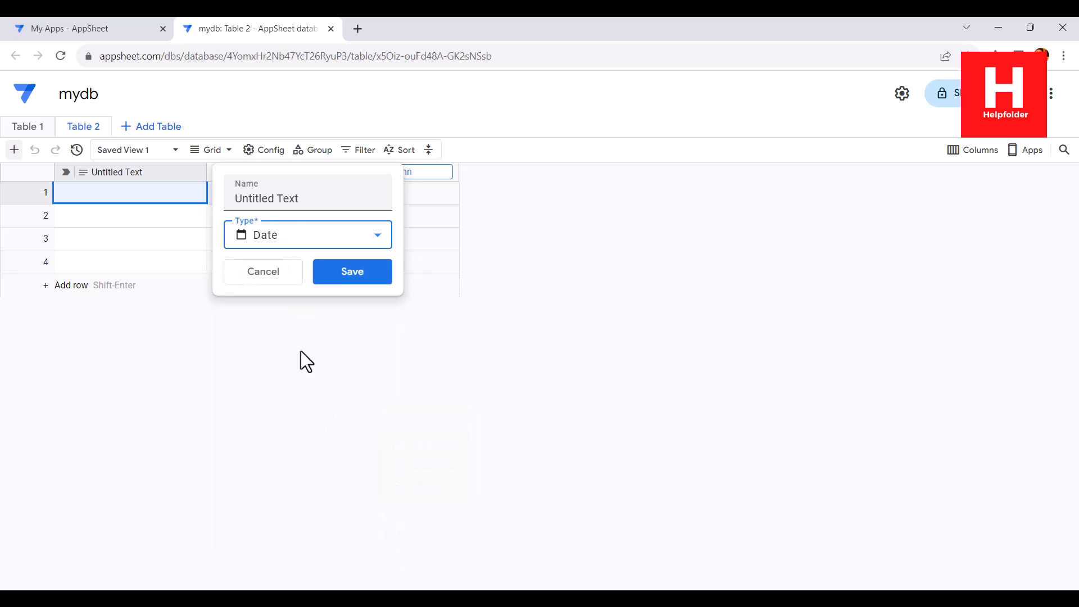
left_click(306, 198)
left_click_drag(307, 197, 234, 198)
type("Da")
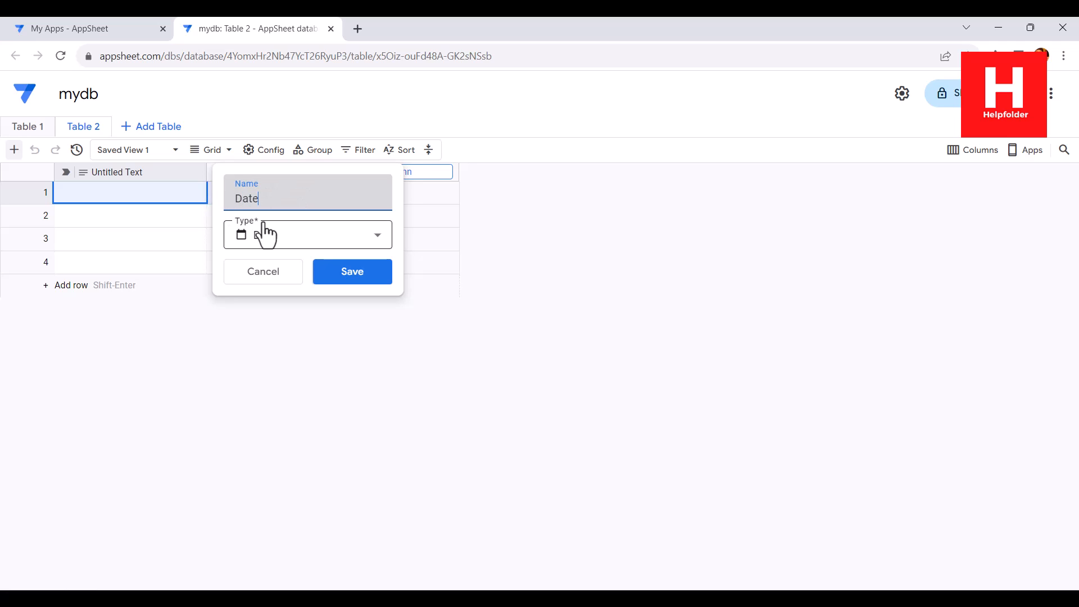
type("te")
left_click(350, 274)
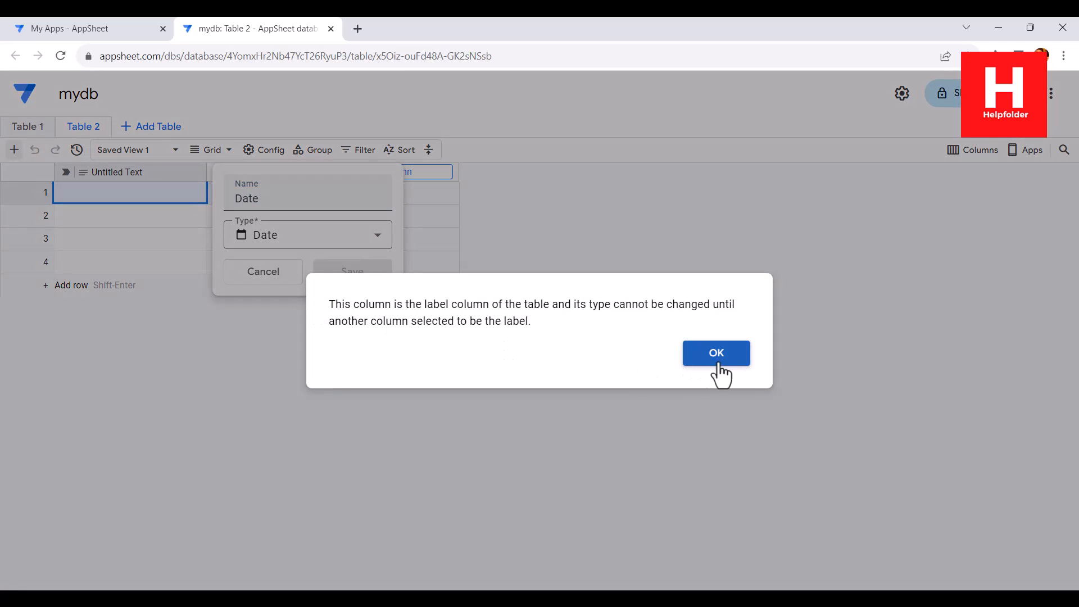
left_click(718, 359)
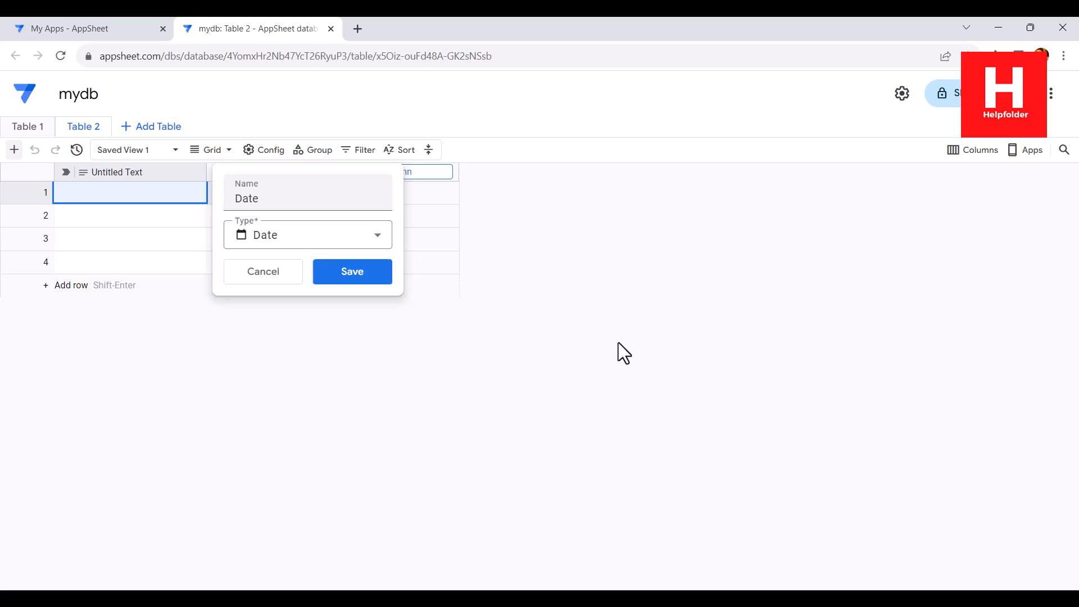
left_click(264, 272)
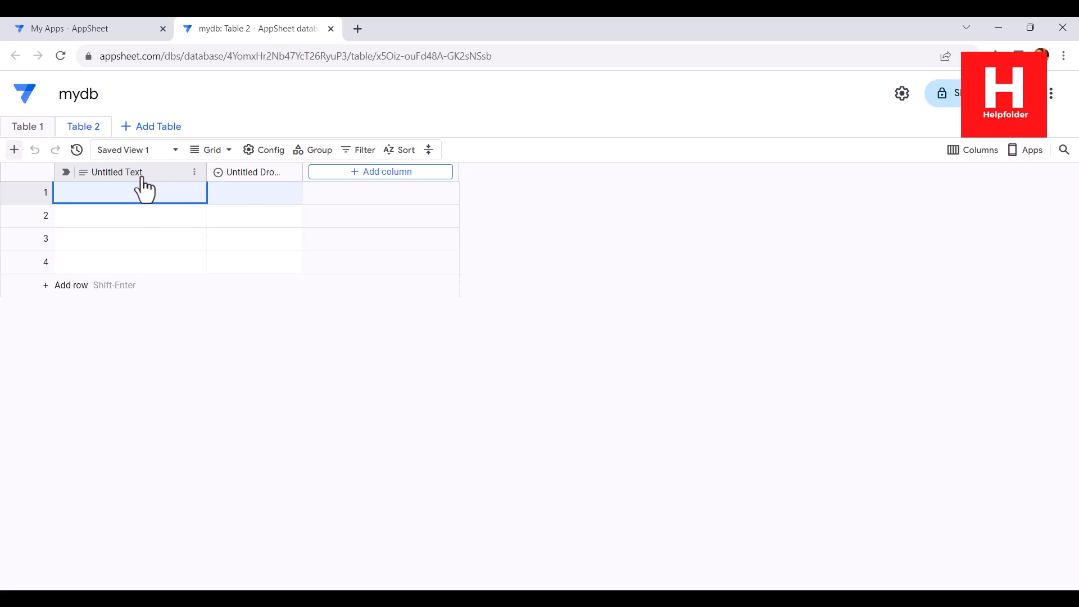
Add a new column named Date with the type Date to Table 2
left_click(344, 178)
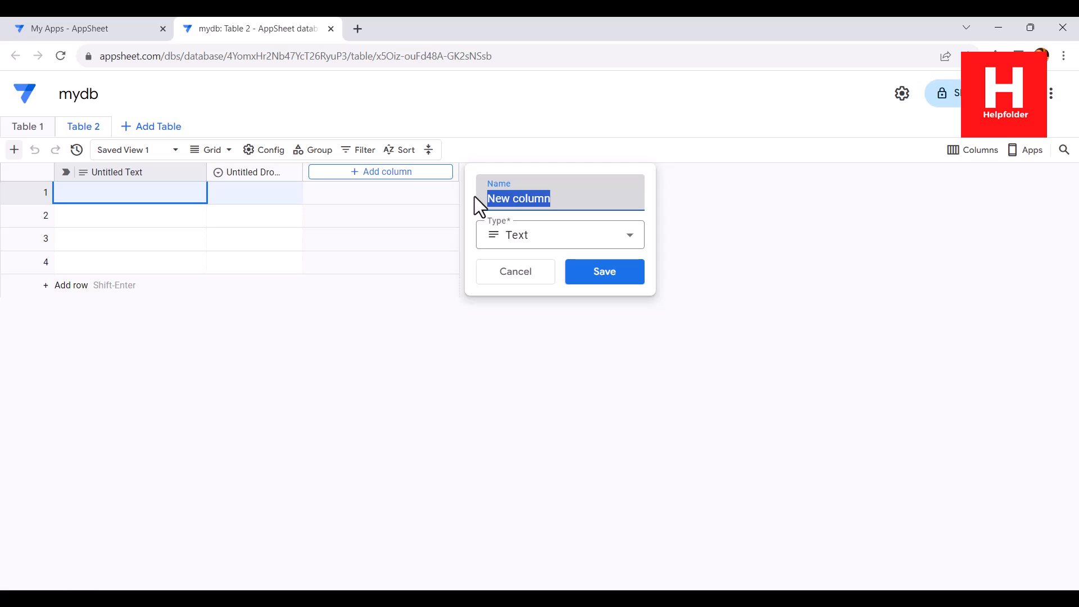
type("Date")
left_click(535, 241)
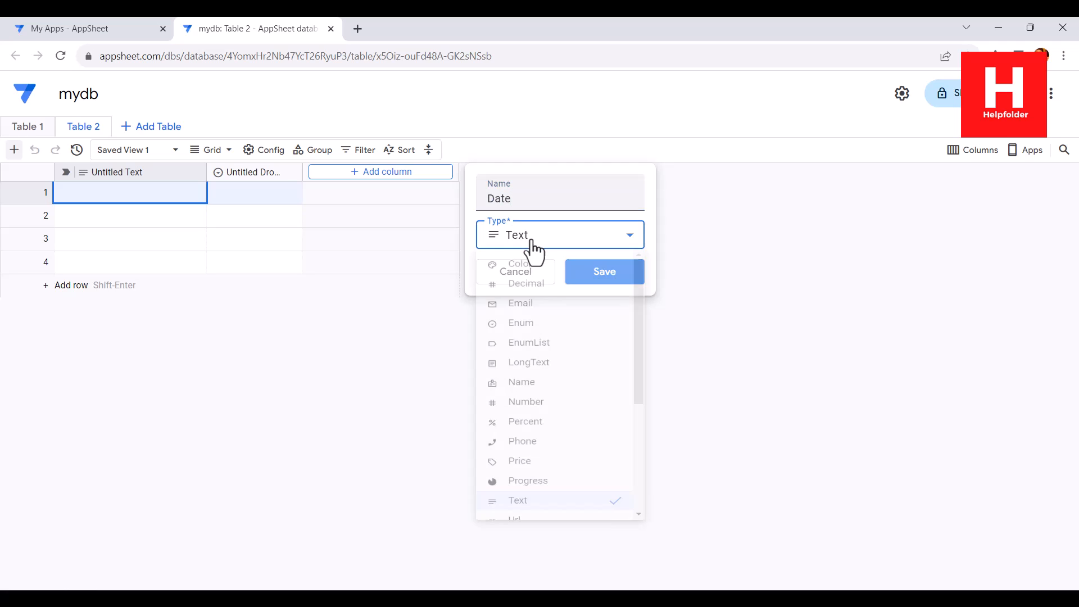
left_click_drag(642, 326, 646, 458)
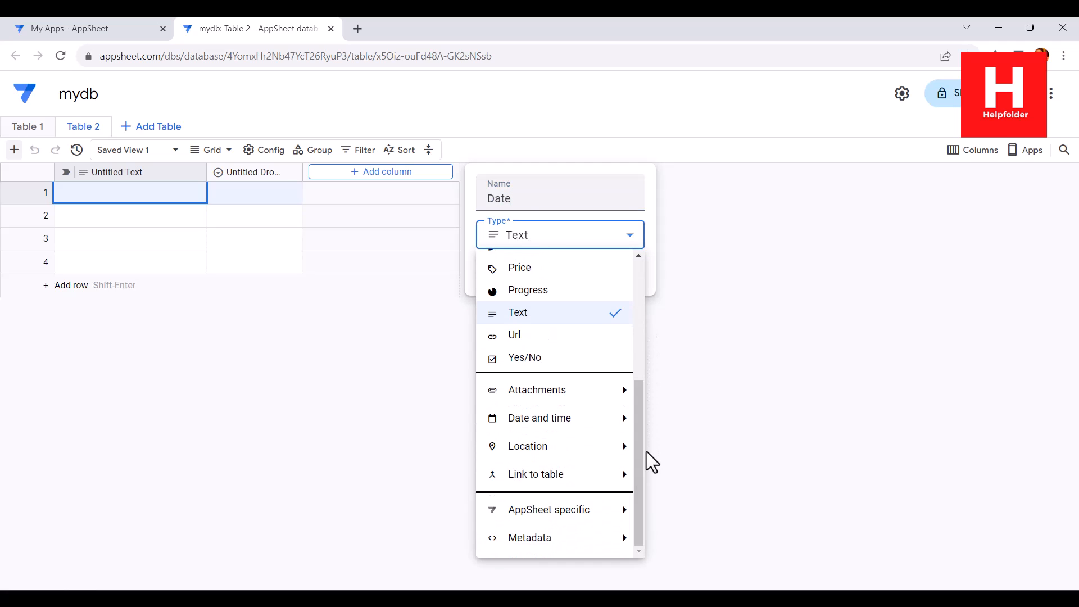
mouse_move(593, 429)
left_click(671, 421)
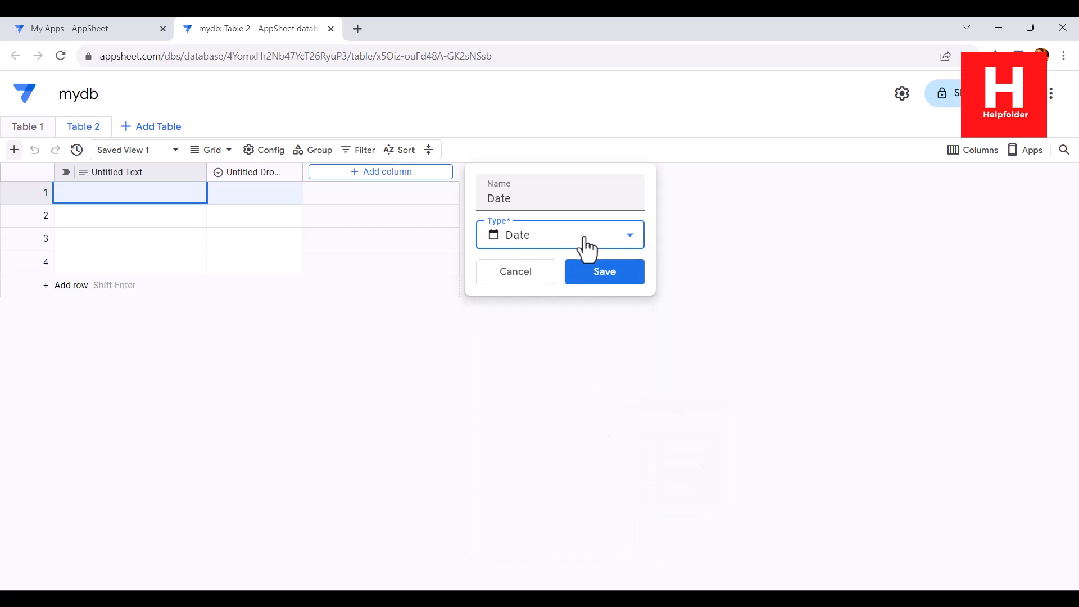
left_click(590, 273)
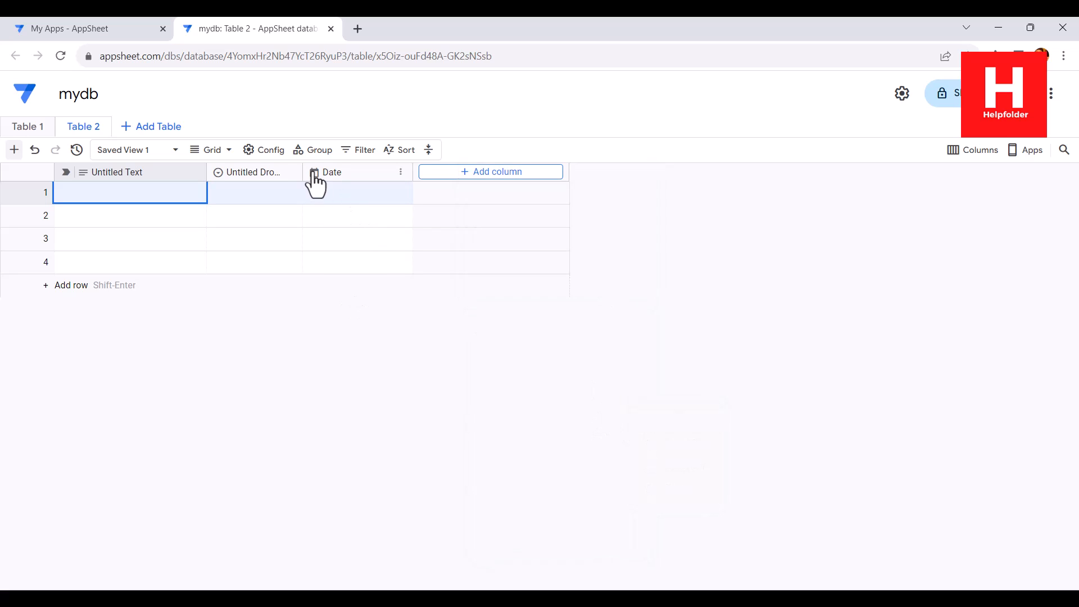
Make the Date column the table's label and move it in front of the other columns
left_click(400, 172)
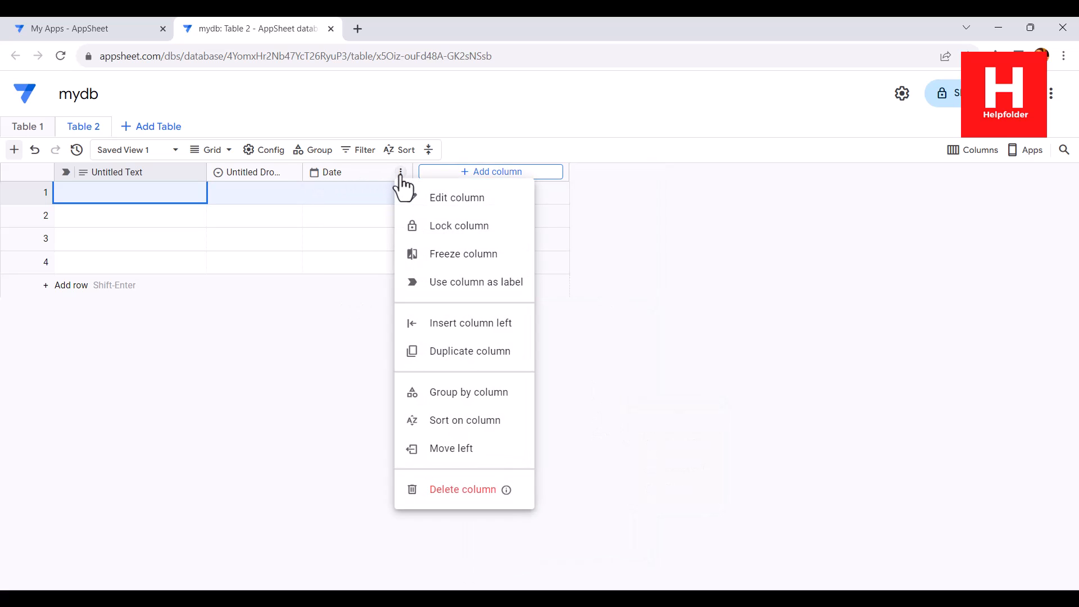
left_click(457, 298)
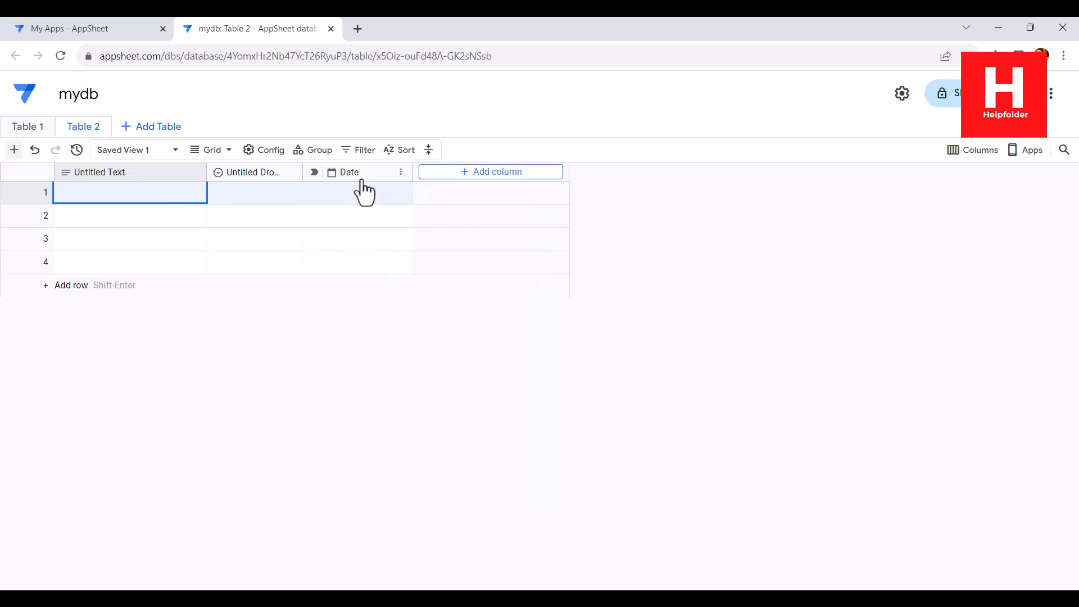
left_click_drag(356, 174, 127, 175)
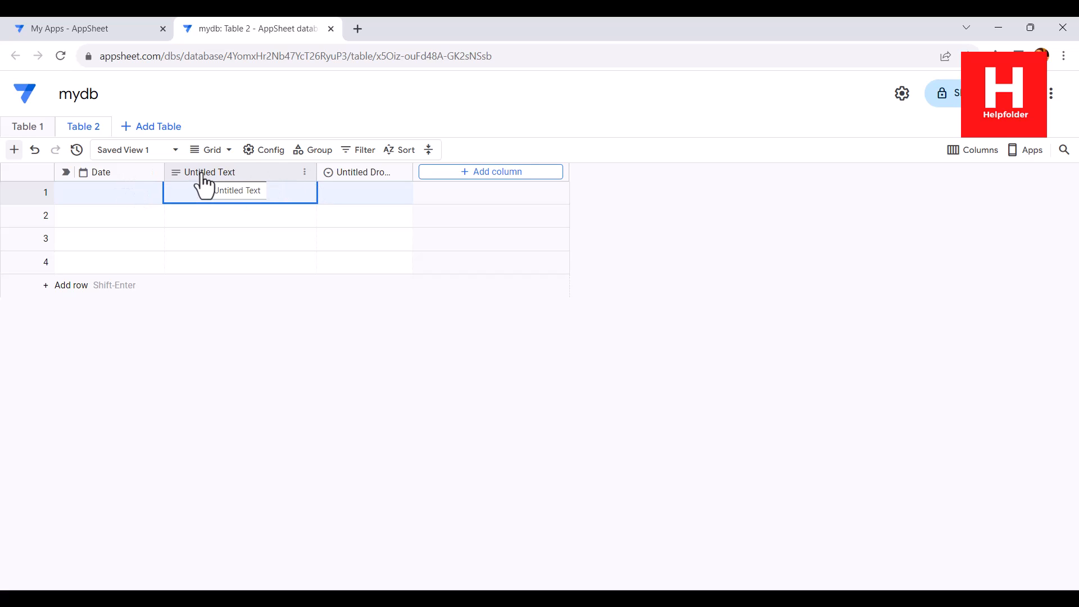
Rename the Untitled Text column as Breakfast, keeping the Text type
left_click(304, 172)
left_click(339, 199)
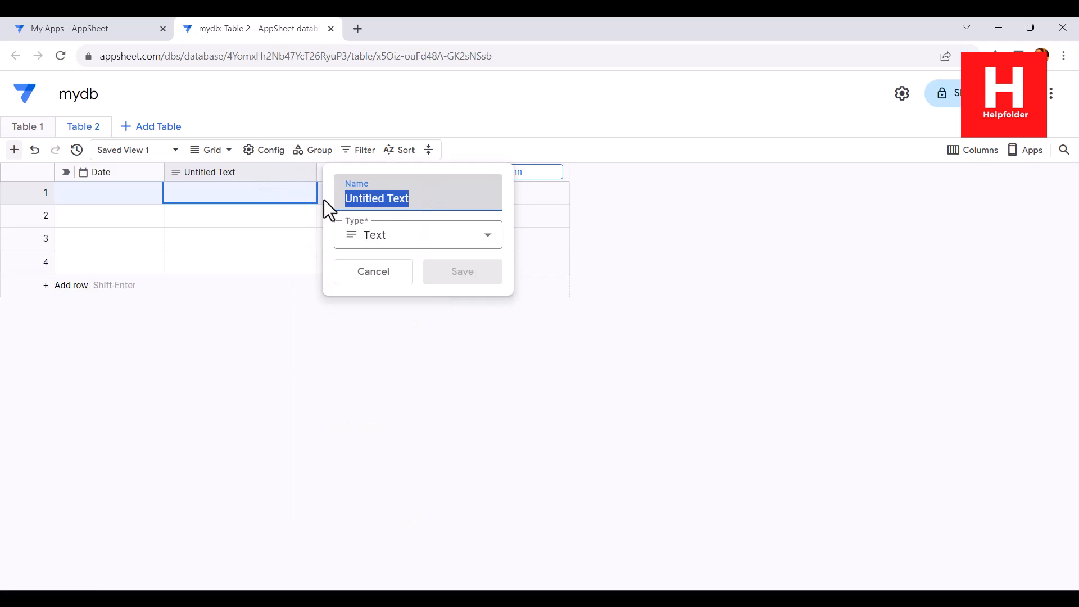
type("Breakfast")
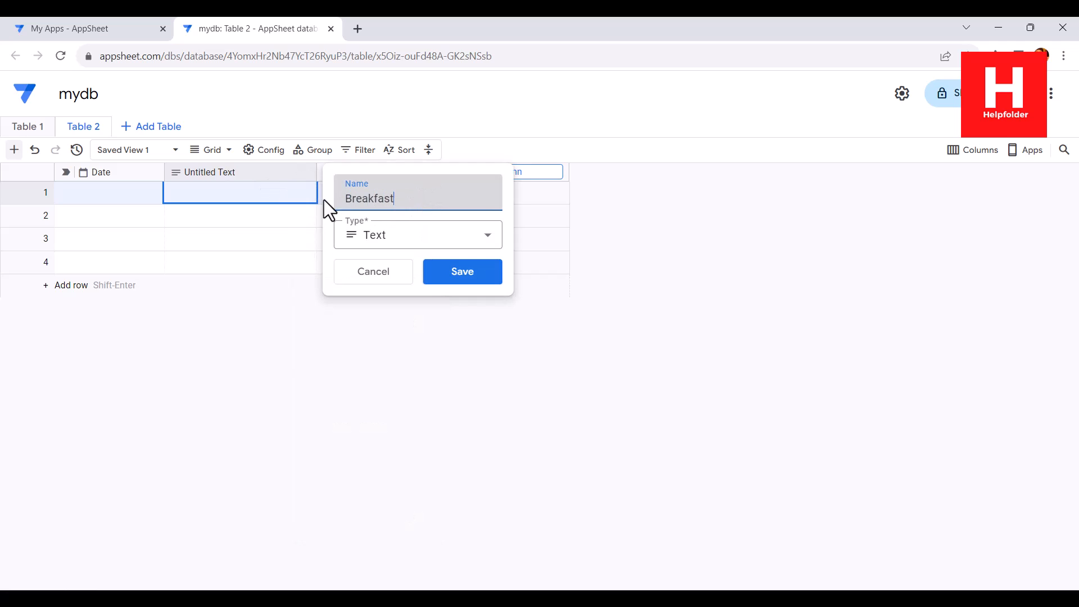
left_click(430, 280)
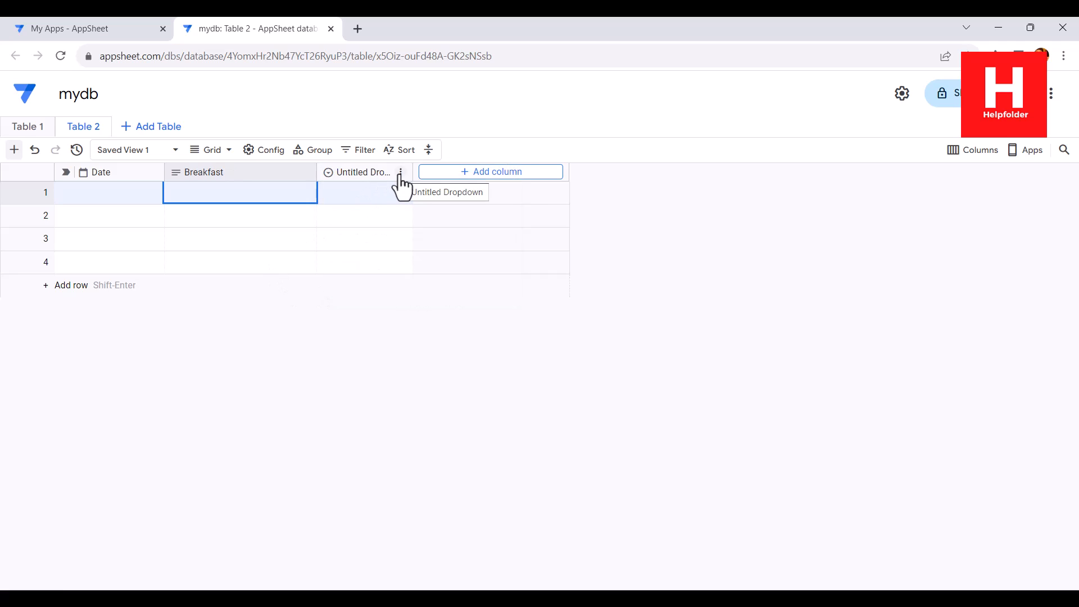
Add two columns of type Text named Afternoon and Dinner to the table
left_click(487, 175)
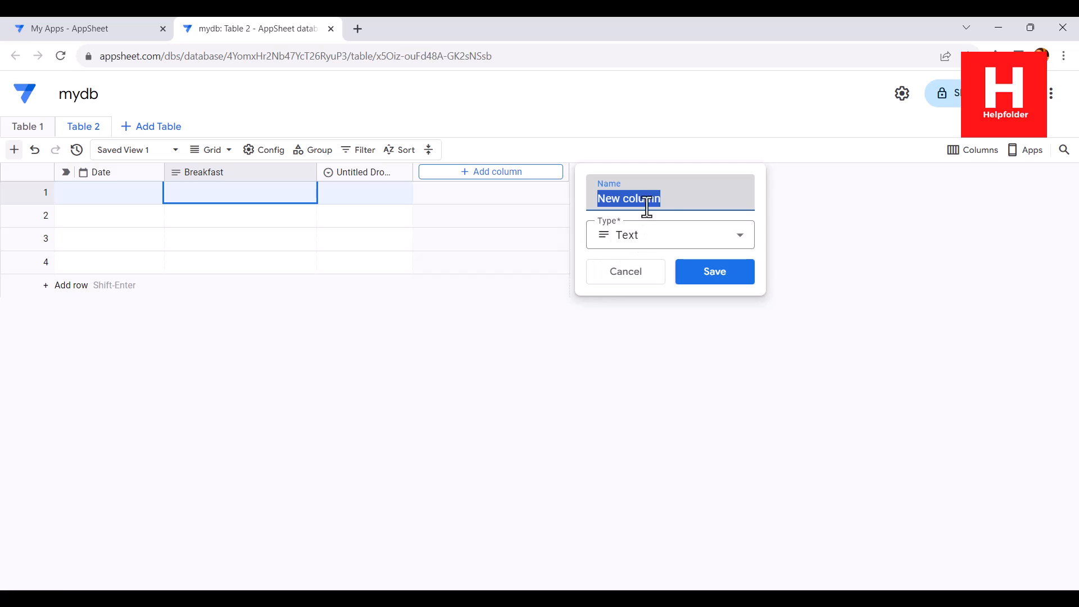
left_click_drag(669, 198, 595, 197)
type("Afternoon")
left_click(716, 275)
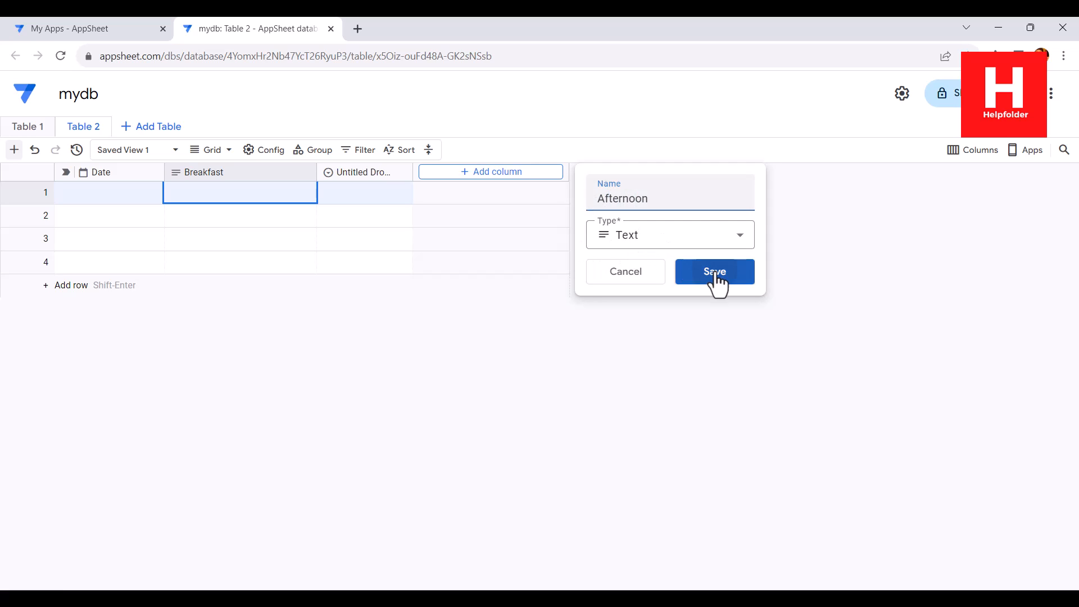
left_click(617, 173)
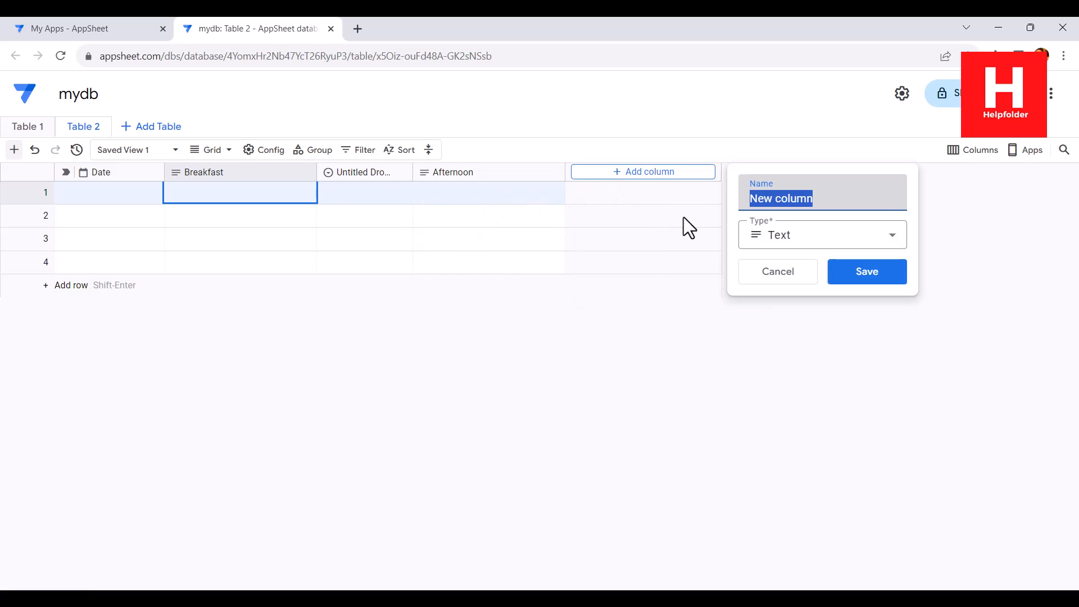
type("Dinner")
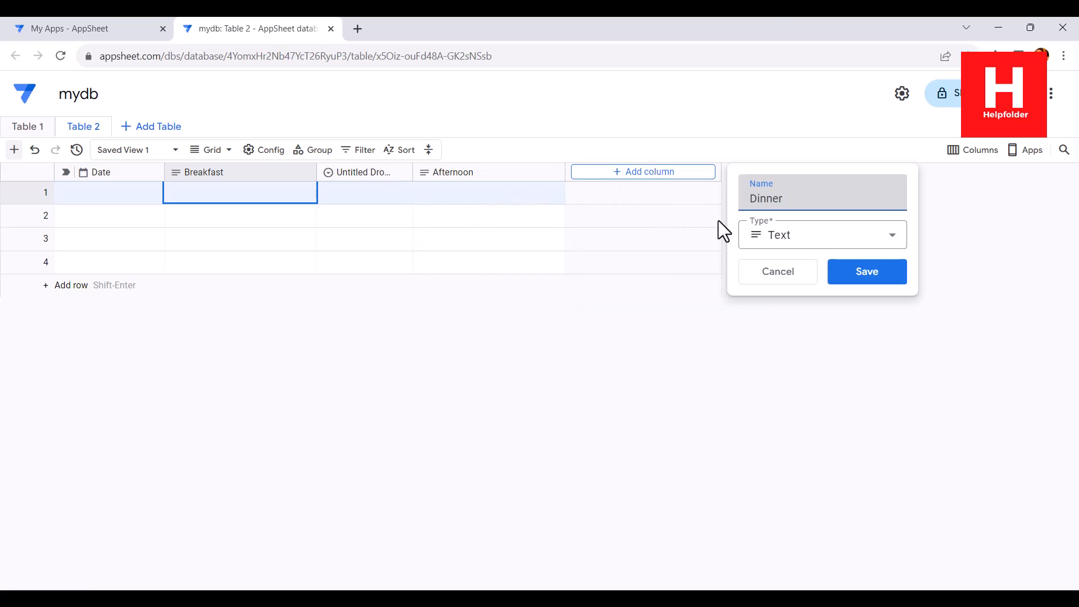
left_click(859, 272)
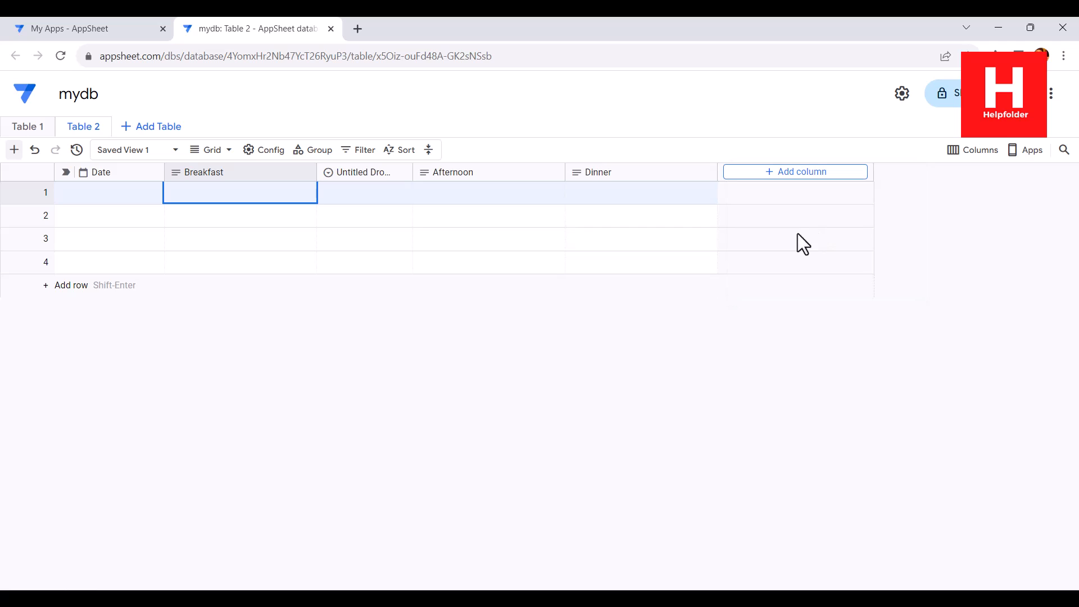
Move the Untitled Dropdown column behind the Dinner column and delete it from the table
left_click_drag(351, 172, 663, 186)
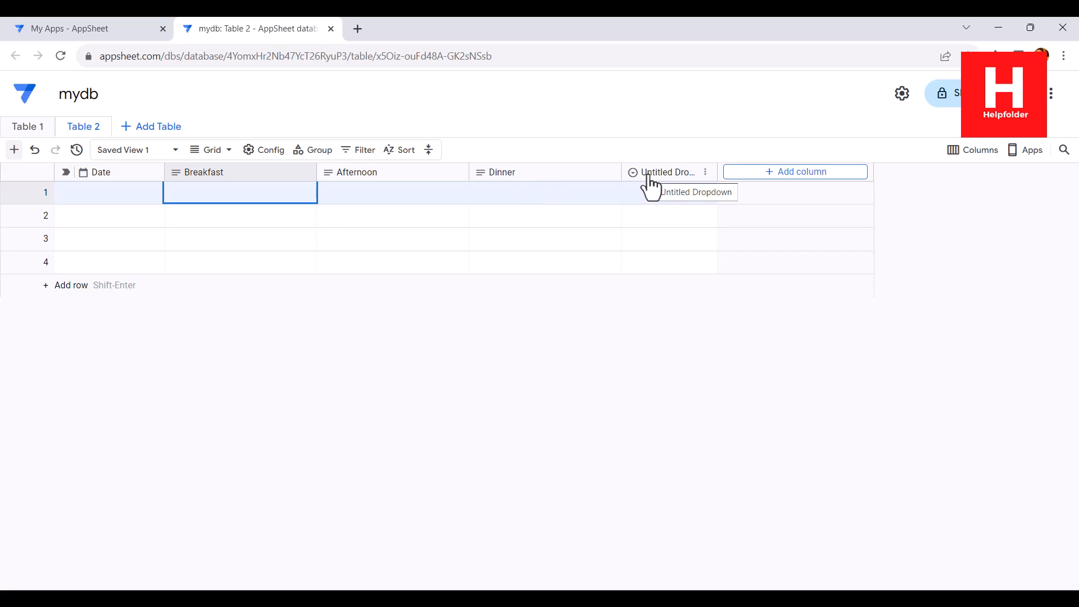
left_click(706, 172)
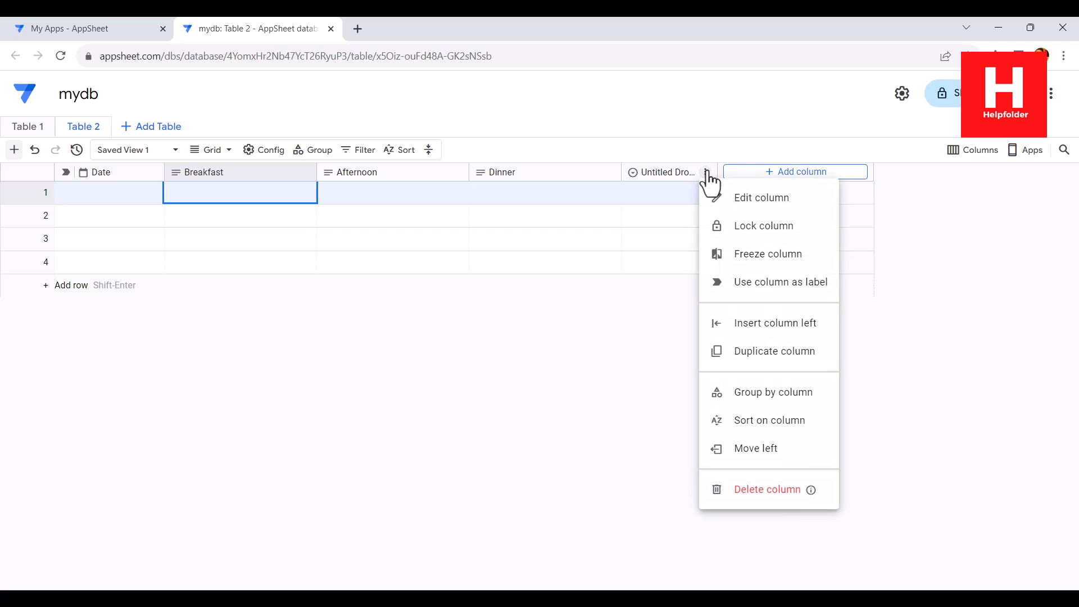
left_click(784, 492)
left_click(622, 356)
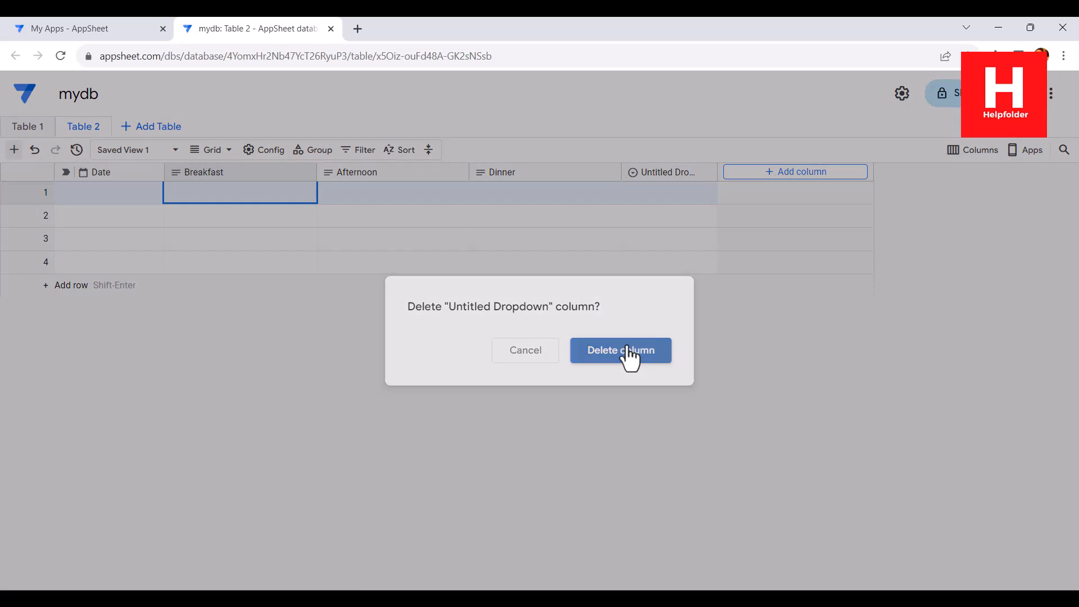
Add a column of type Text named Snacks after the Dinner column
left_click(680, 171)
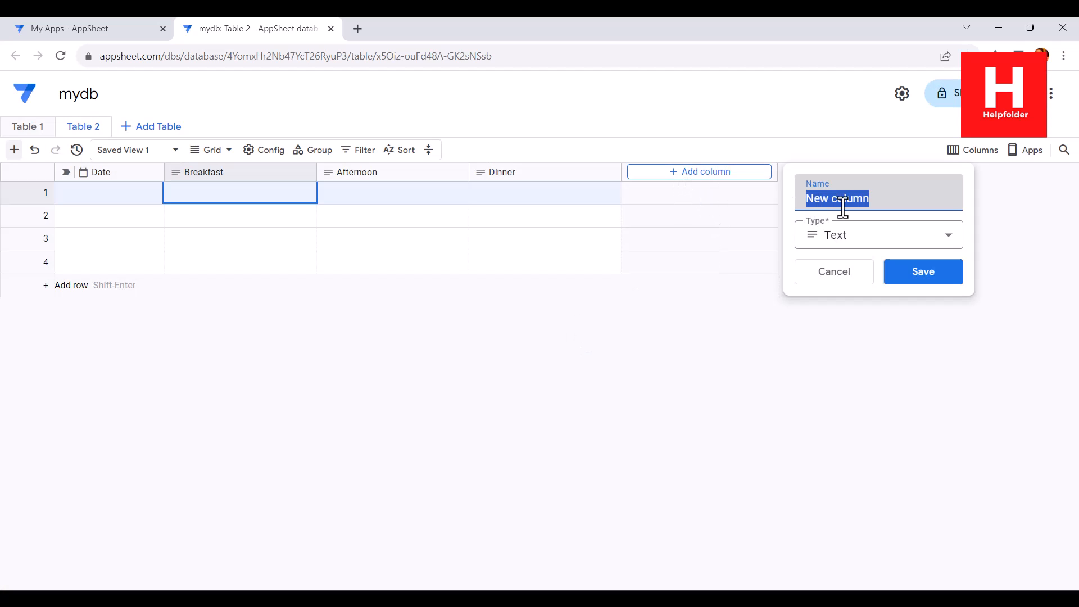
left_click_drag(881, 200, 799, 197)
type("Snacks")
left_click(918, 280)
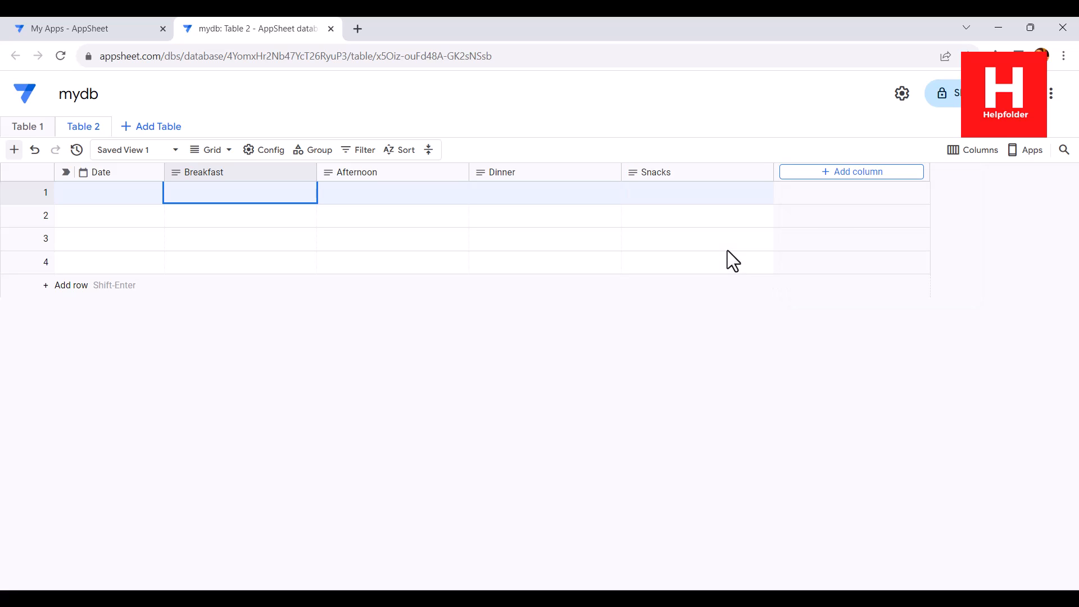
Add a column of type Text named Notes after the Snacks column
left_click(841, 177)
type("Notes")
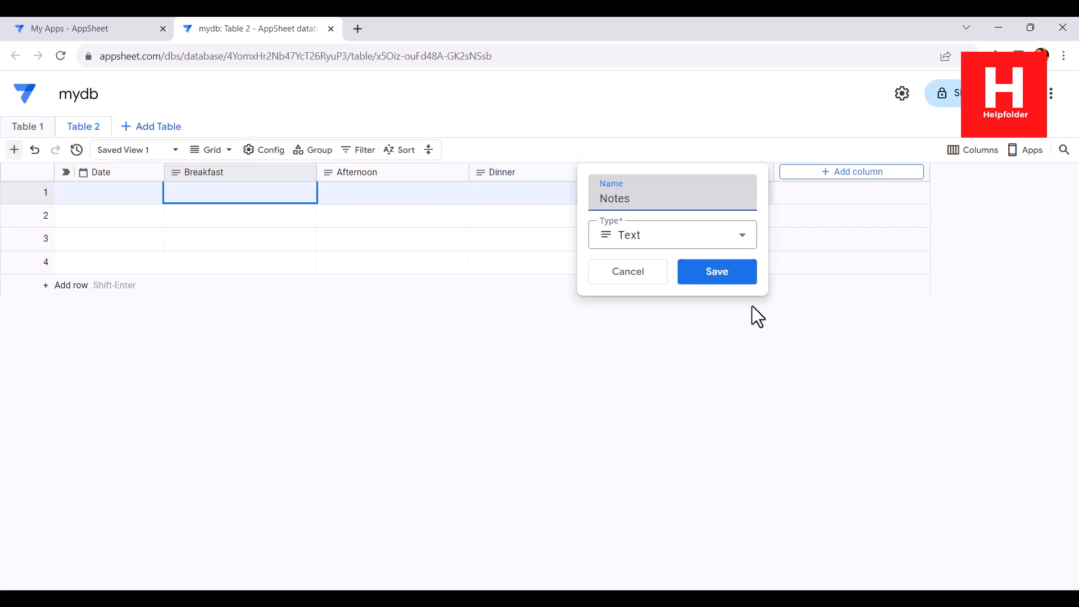
left_click(720, 278)
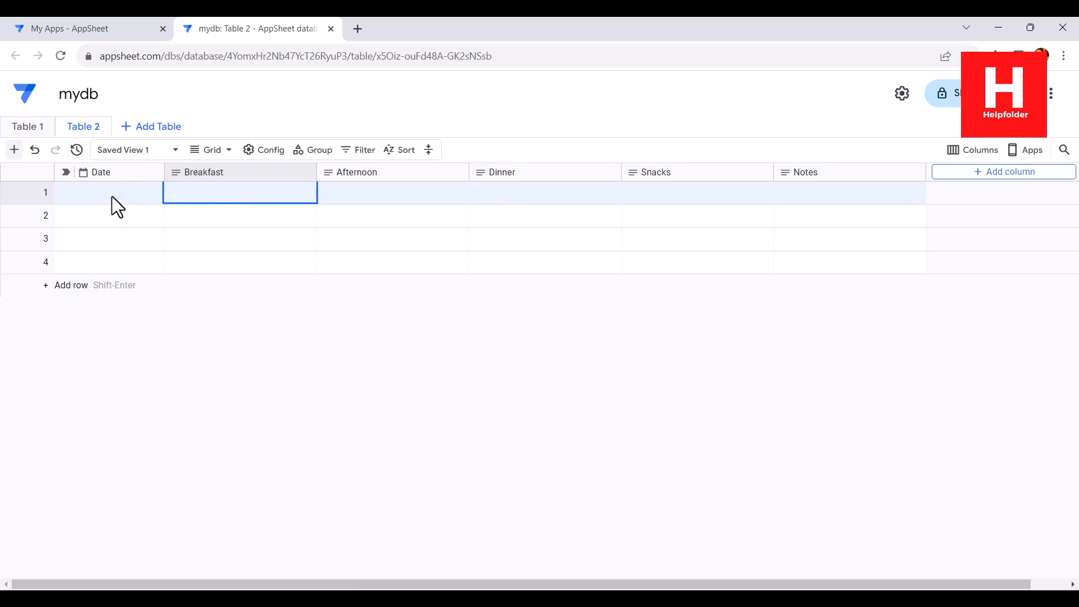
Rename Table 2 as Meal in its table settings and save the change
left_click(105, 128)
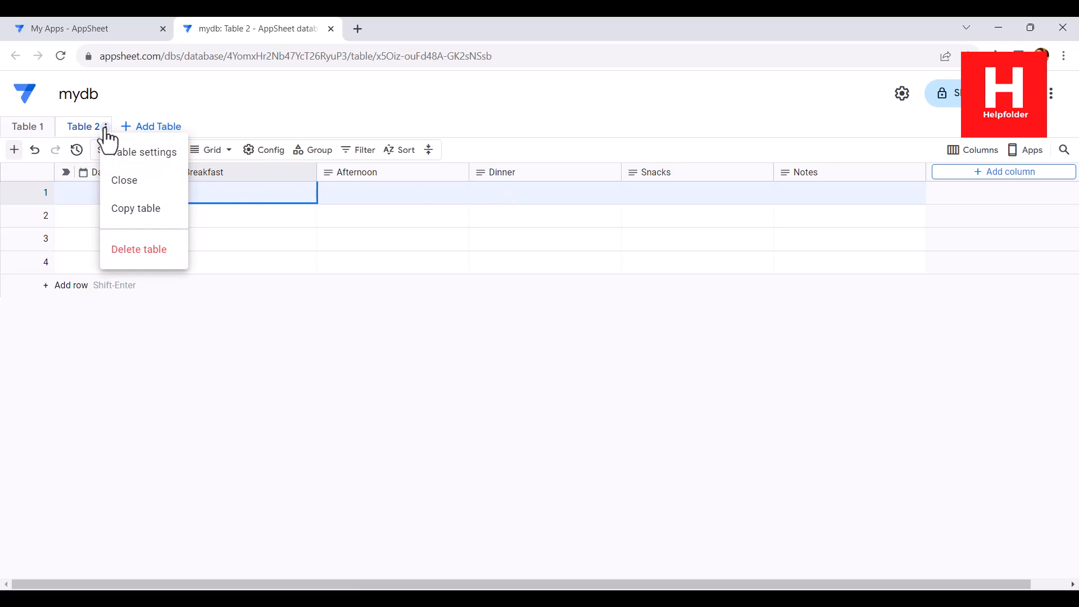
left_click(132, 152)
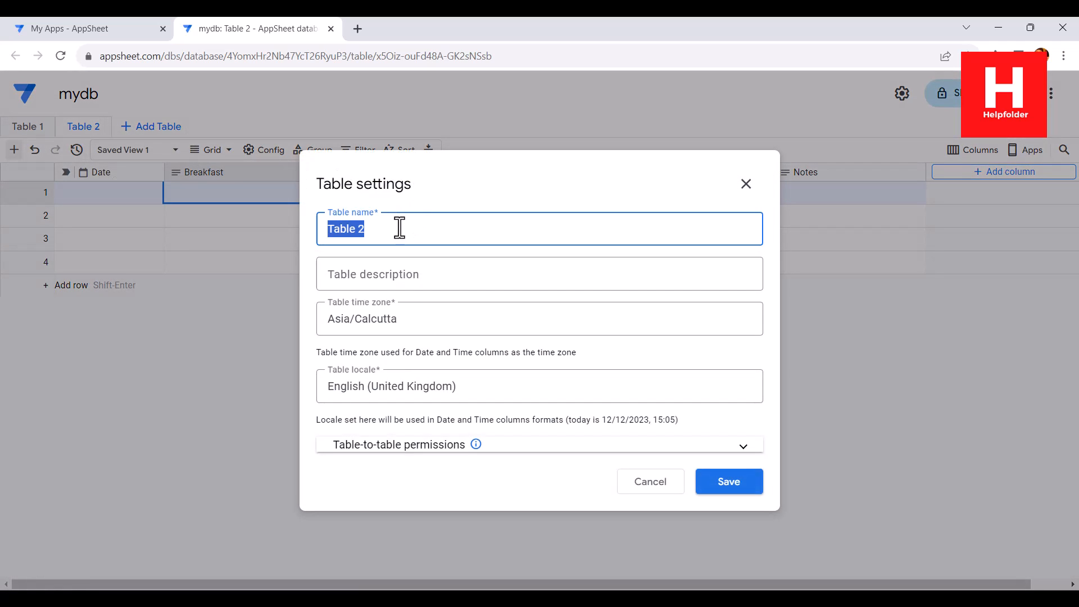
type("Meal")
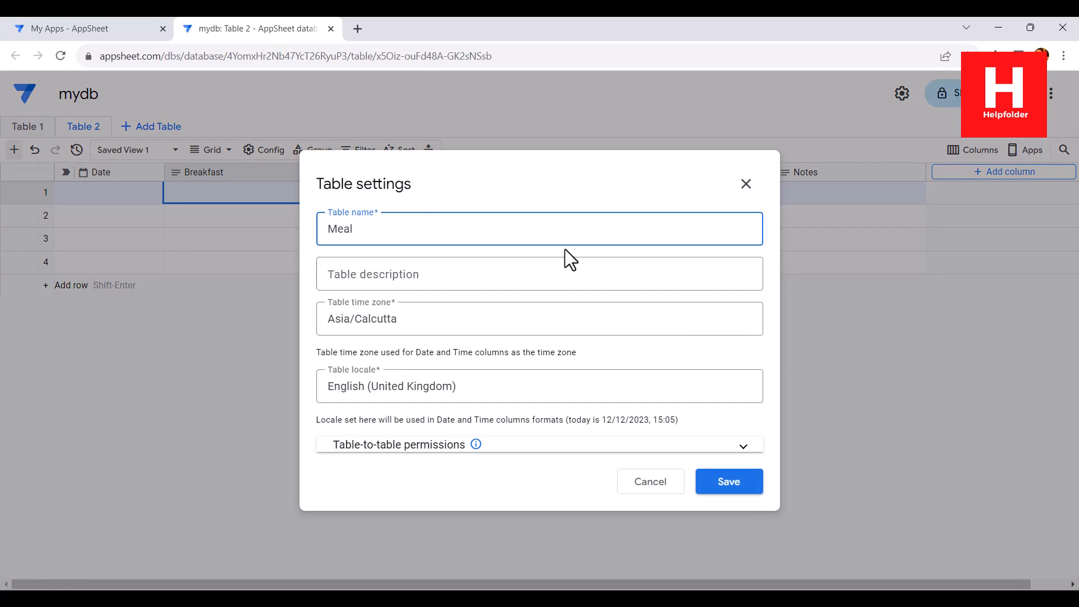
left_click(739, 487)
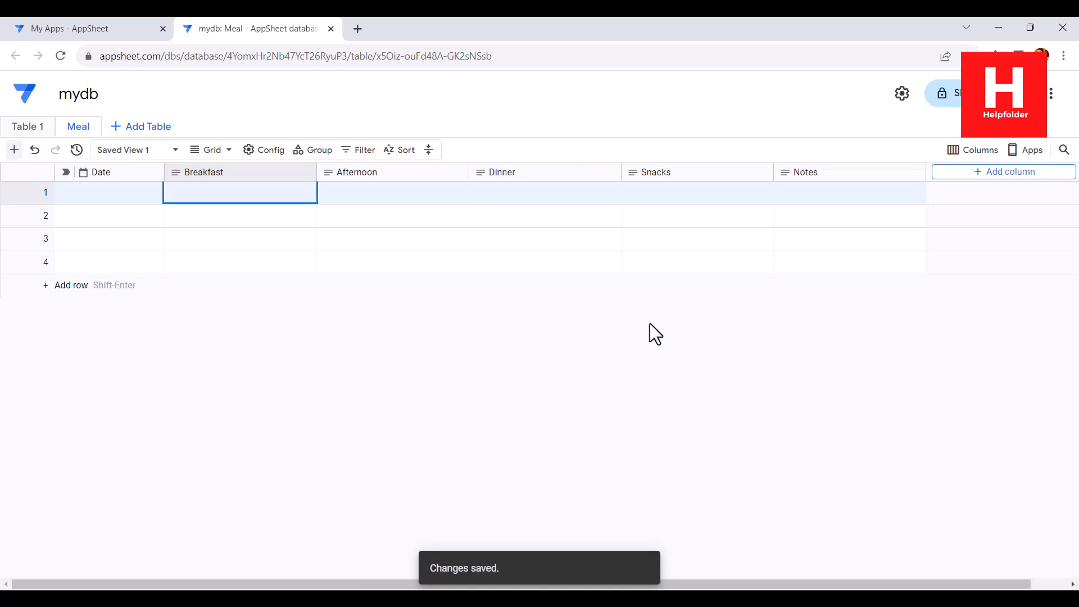
Start a new app from existing data, name it Meal Planner with category Other, and proceed to choosing its data
left_click(88, 25)
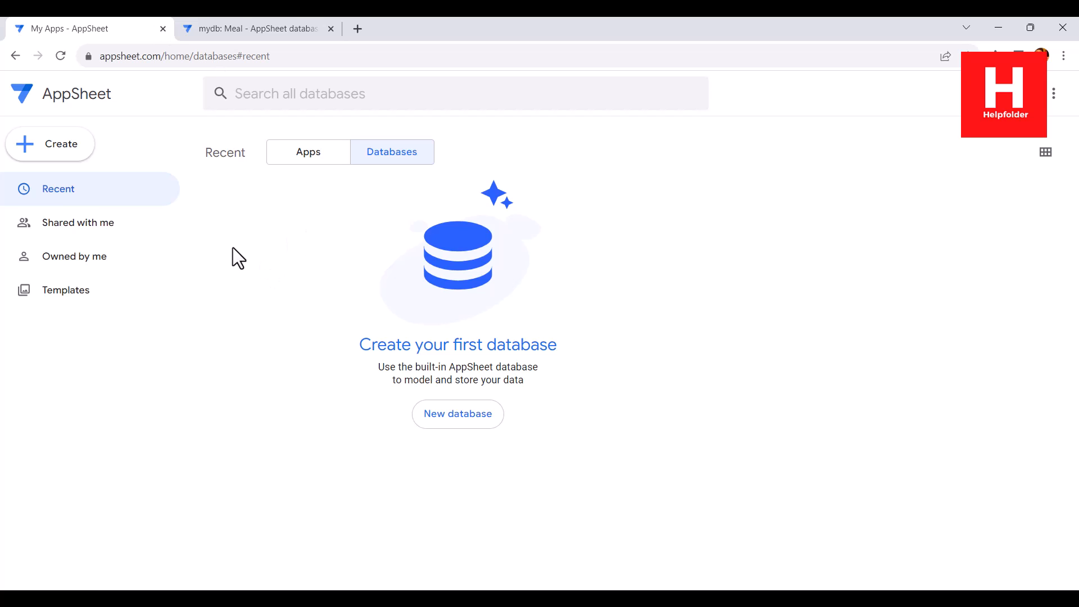
left_click(51, 150)
mouse_move(86, 185)
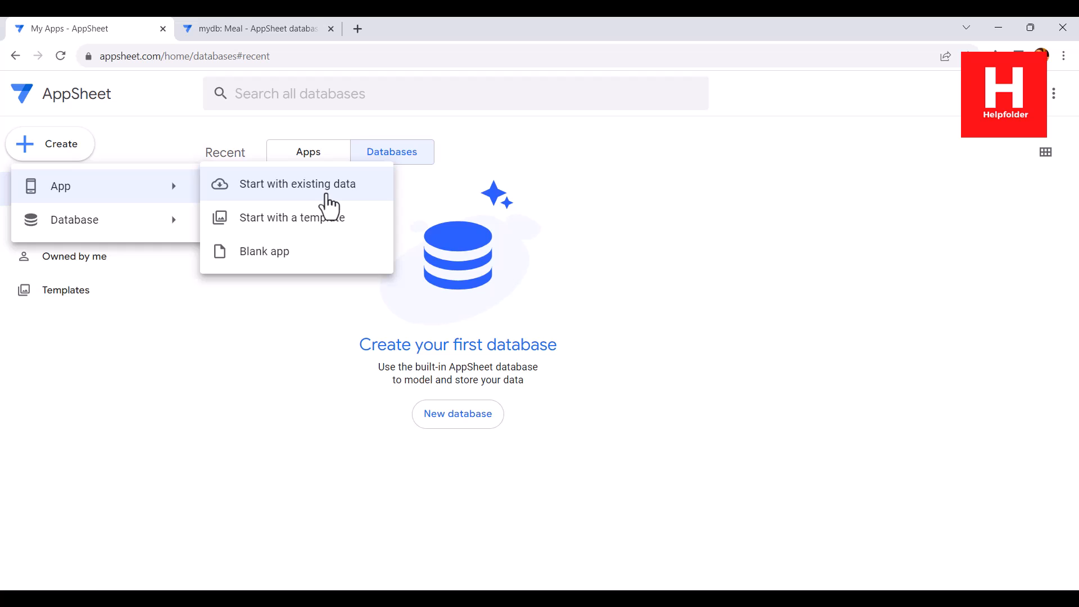
left_click(327, 197)
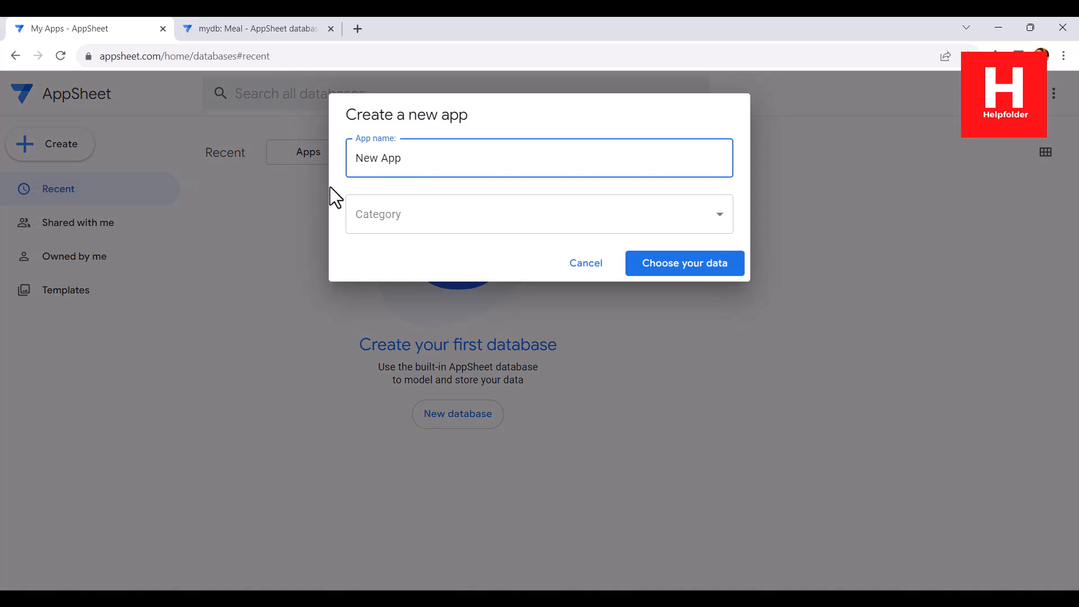
left_click_drag(421, 162, 360, 162)
type("Meal Planner")
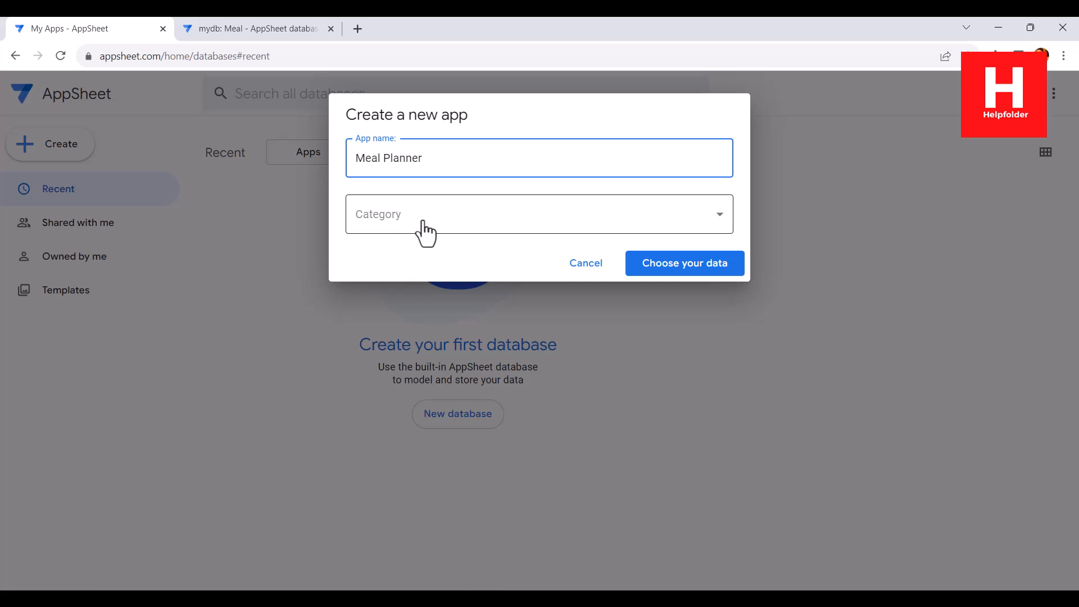
left_click(424, 227)
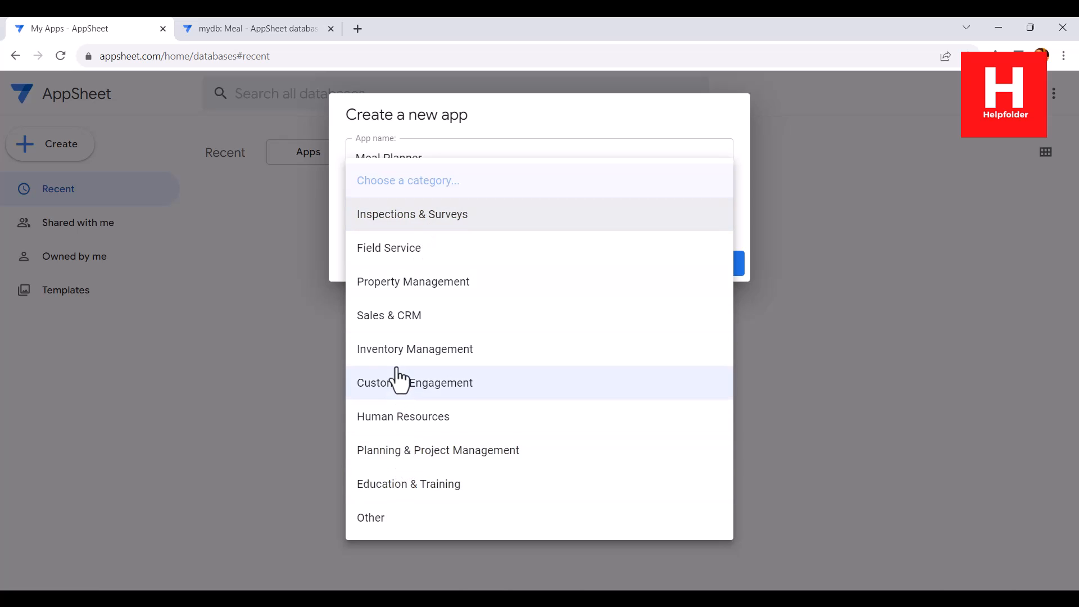
left_click(386, 519)
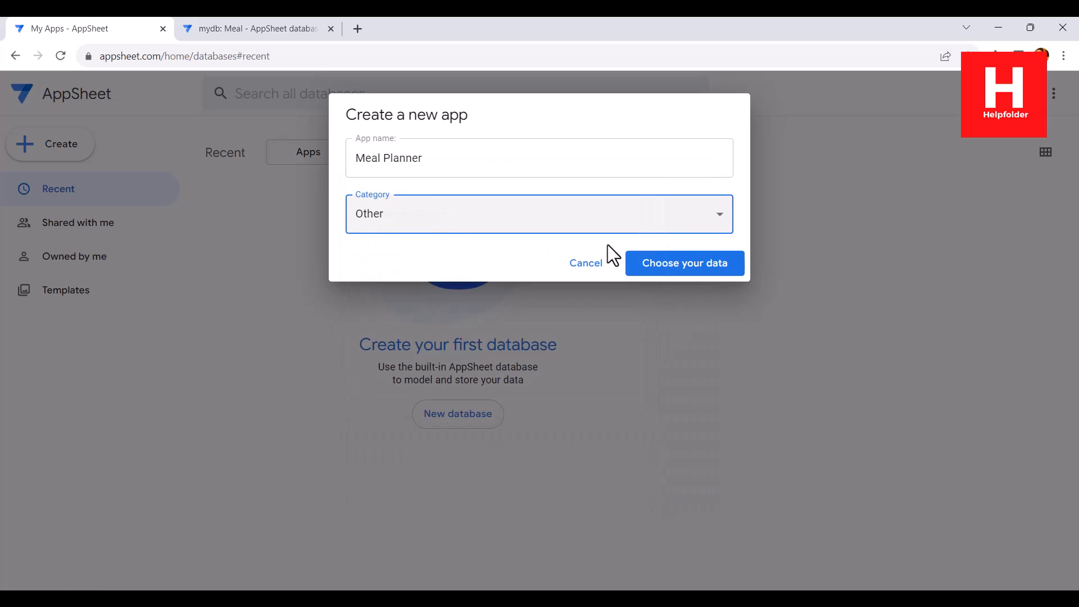
left_click(678, 269)
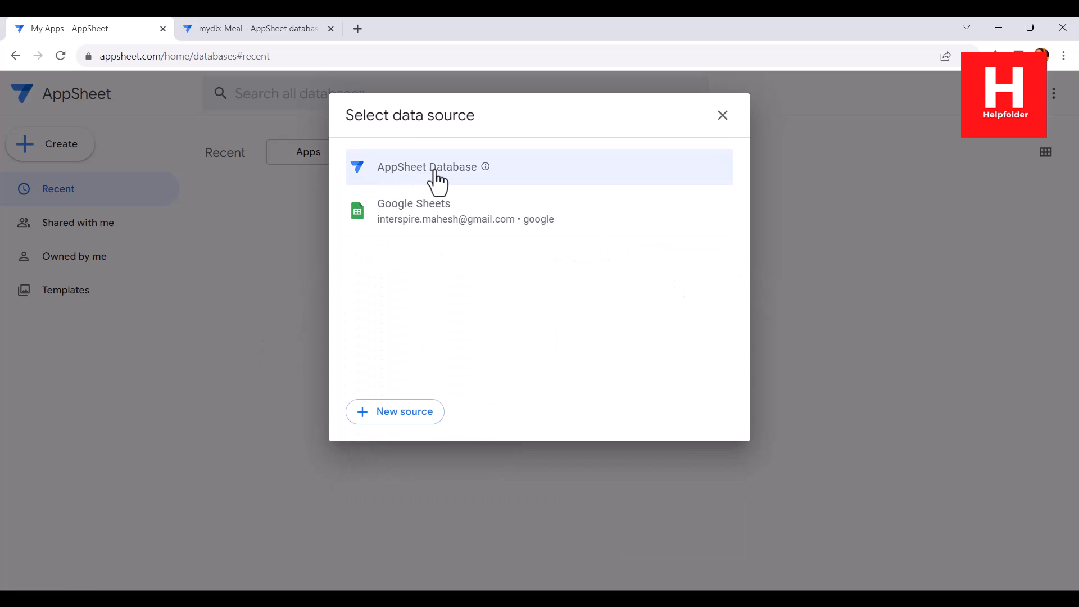
Create the app from the AppSheet database mydb, including only the Meal table and leaving out Table 1
left_click(415, 180)
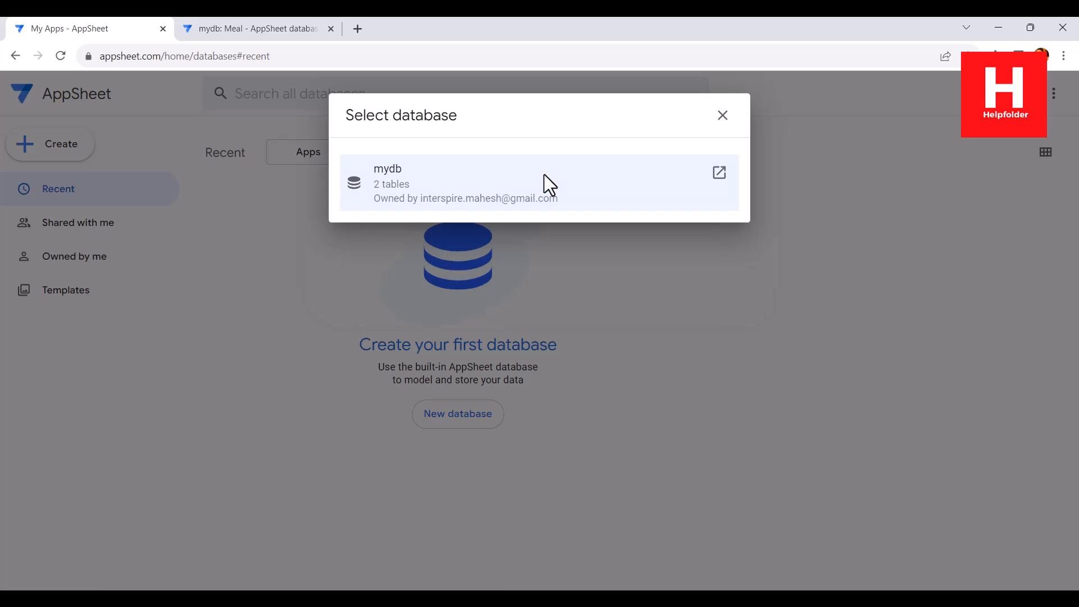
left_click(392, 186)
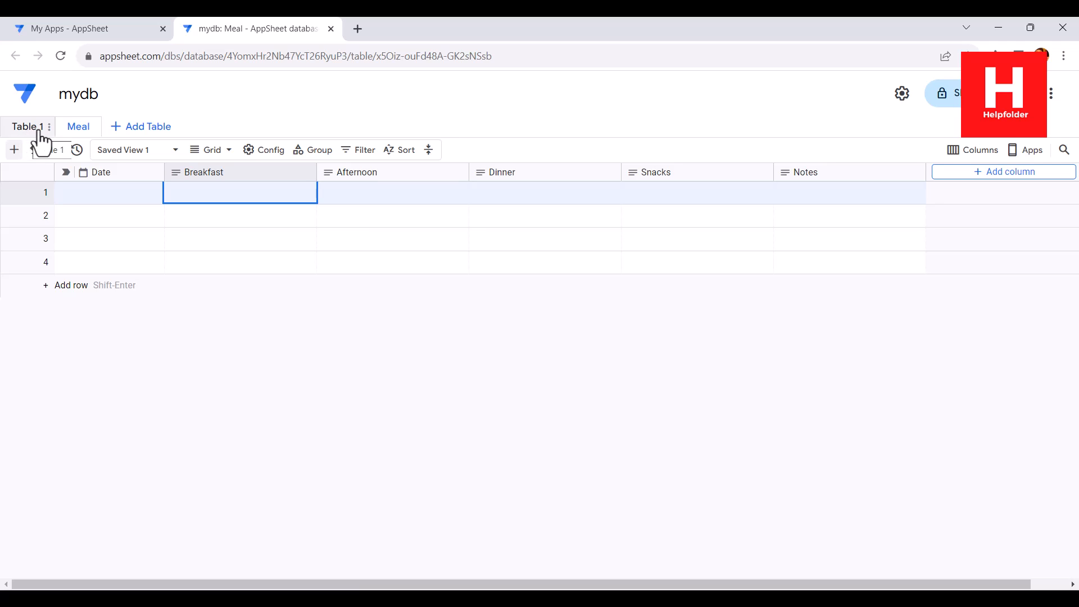
left_click(107, 22)
left_click(361, 185)
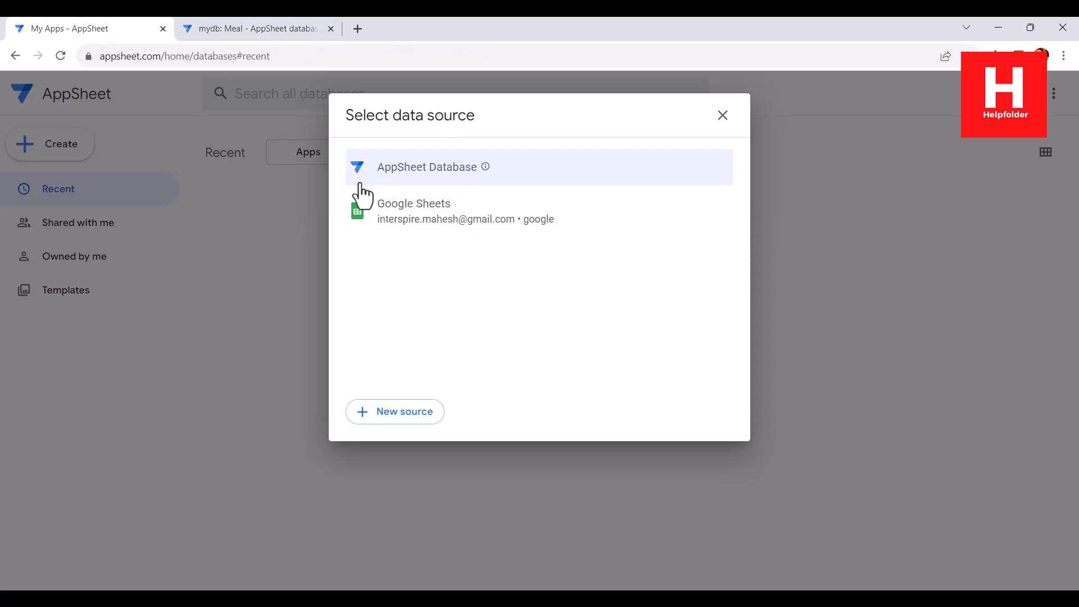
left_click(360, 184)
left_click(353, 234)
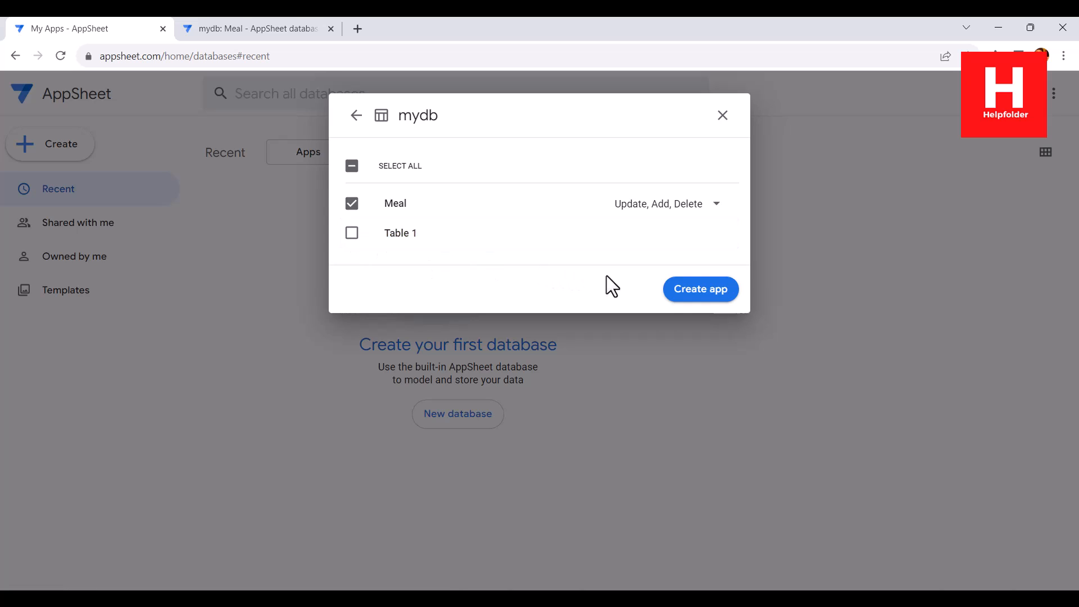
left_click(701, 289)
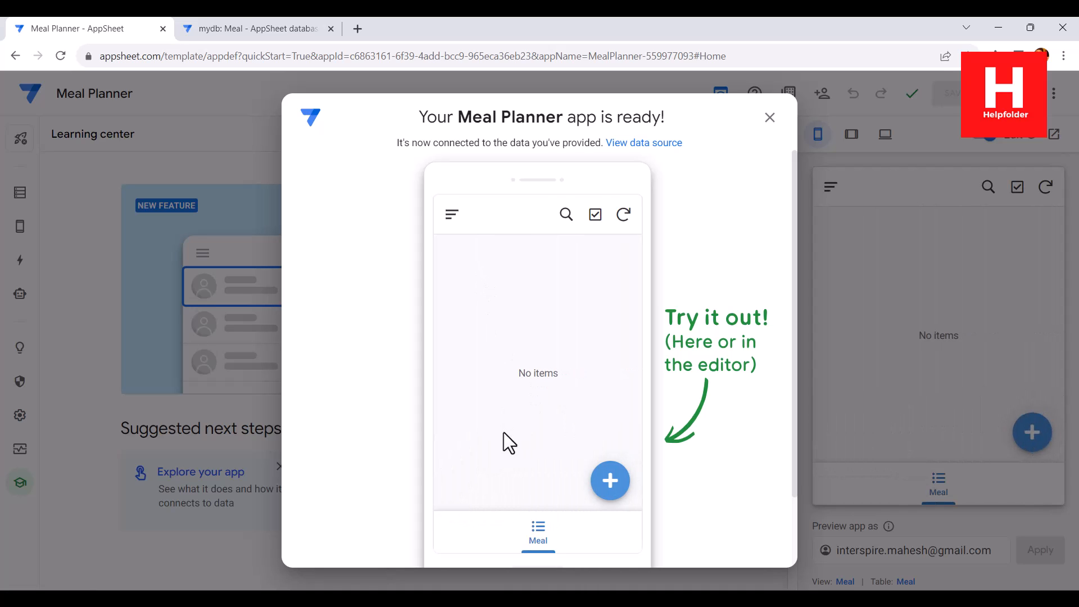
Dismiss the app-ready message, change the Meal view's type to table, and save the app
left_click(770, 123)
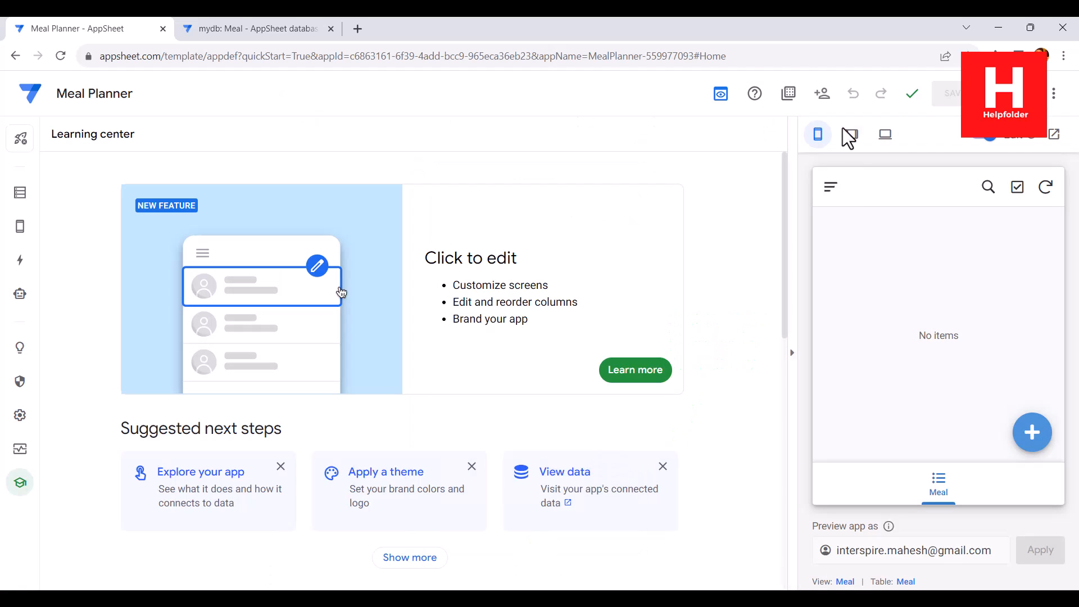
mouse_move(26, 230)
left_click(87, 226)
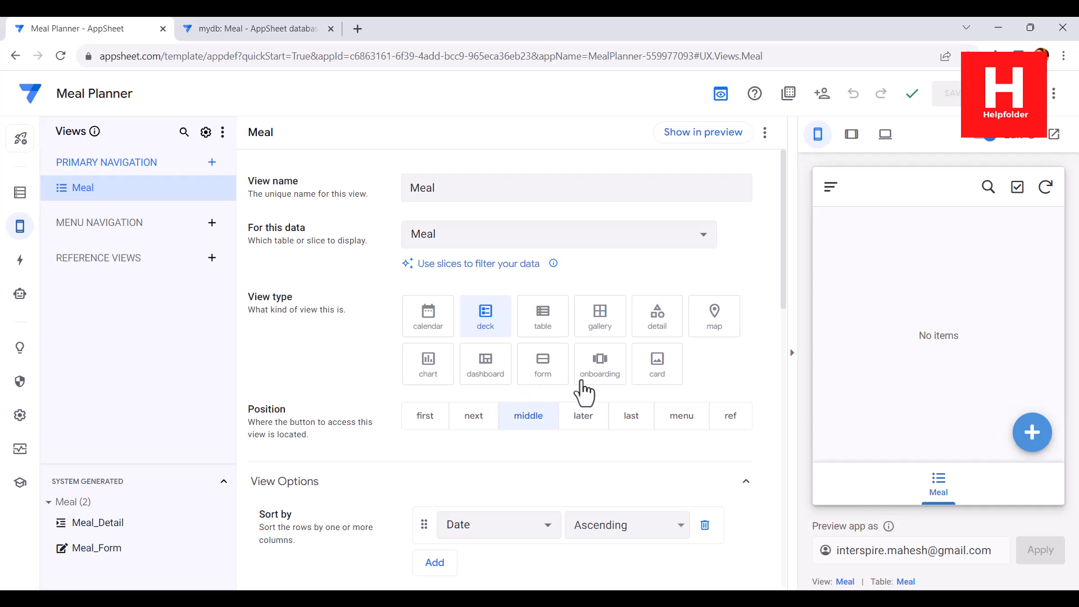
left_click(548, 323)
scroll(309, 377, "down", 4)
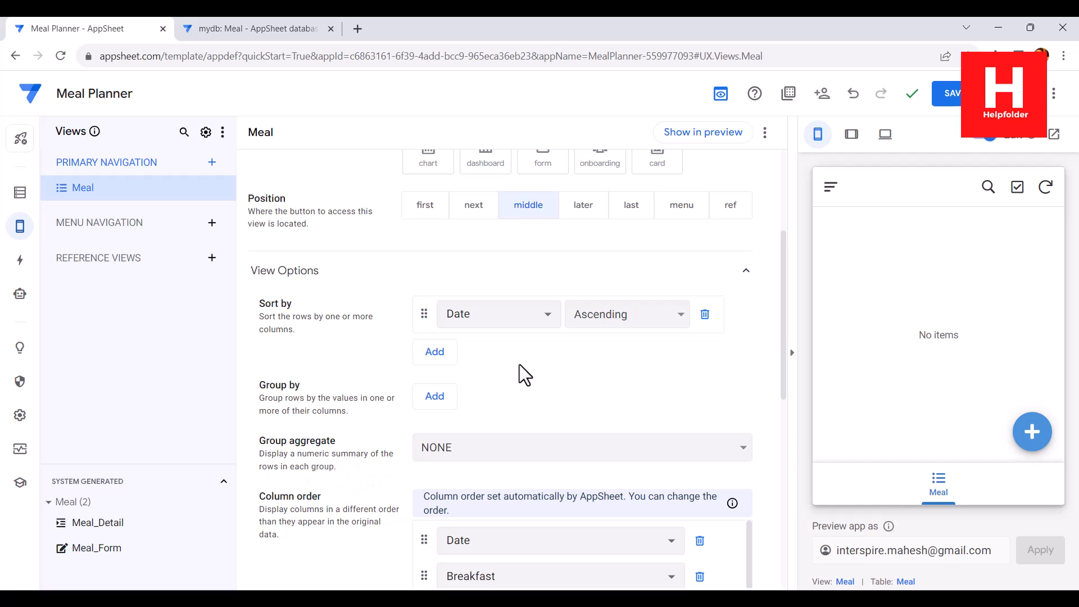
left_click(947, 94)
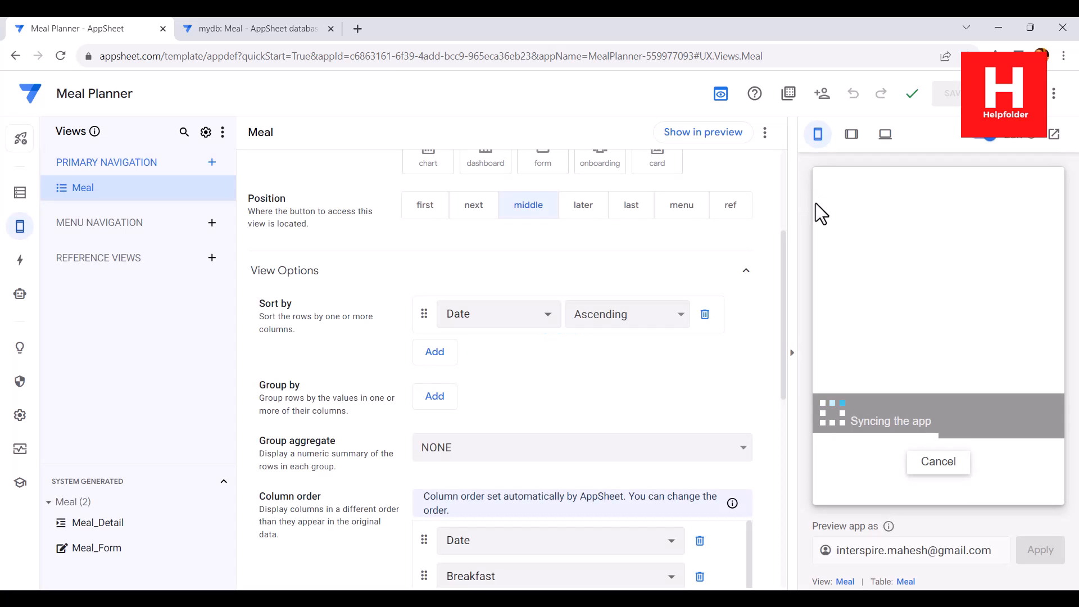
Open the app's desktop preview and start a new meal entry with date 13-12-2023 and breakfast Poha
left_click(883, 139)
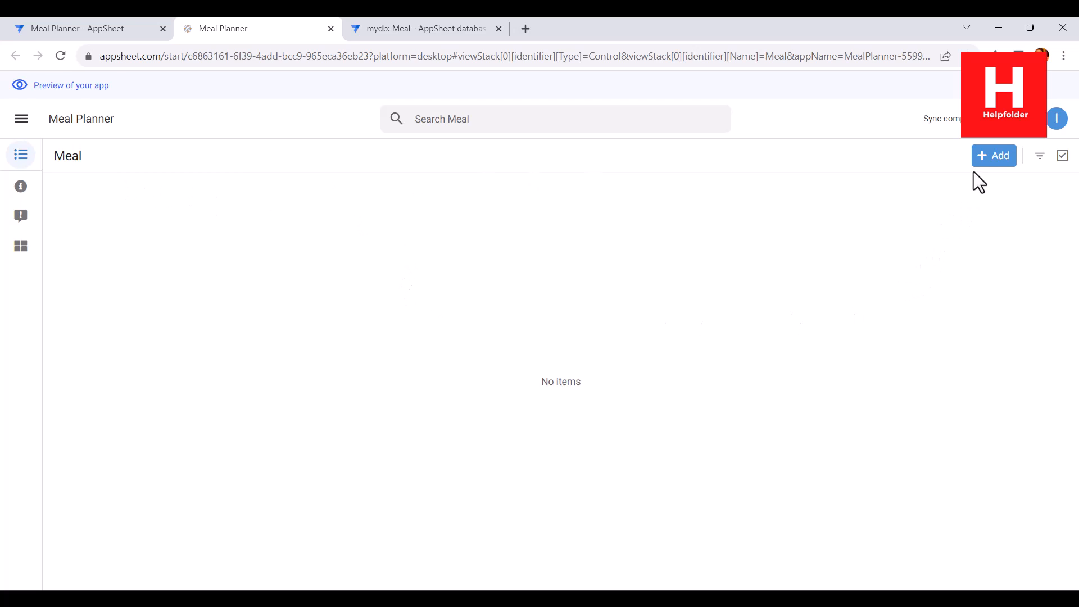
left_click(992, 160)
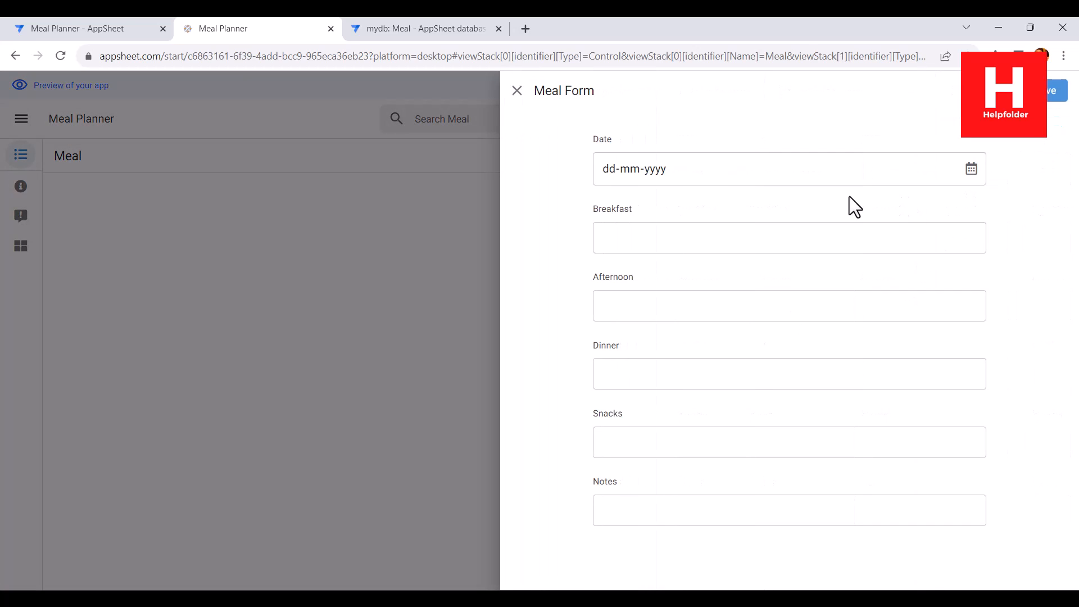
left_click(972, 169)
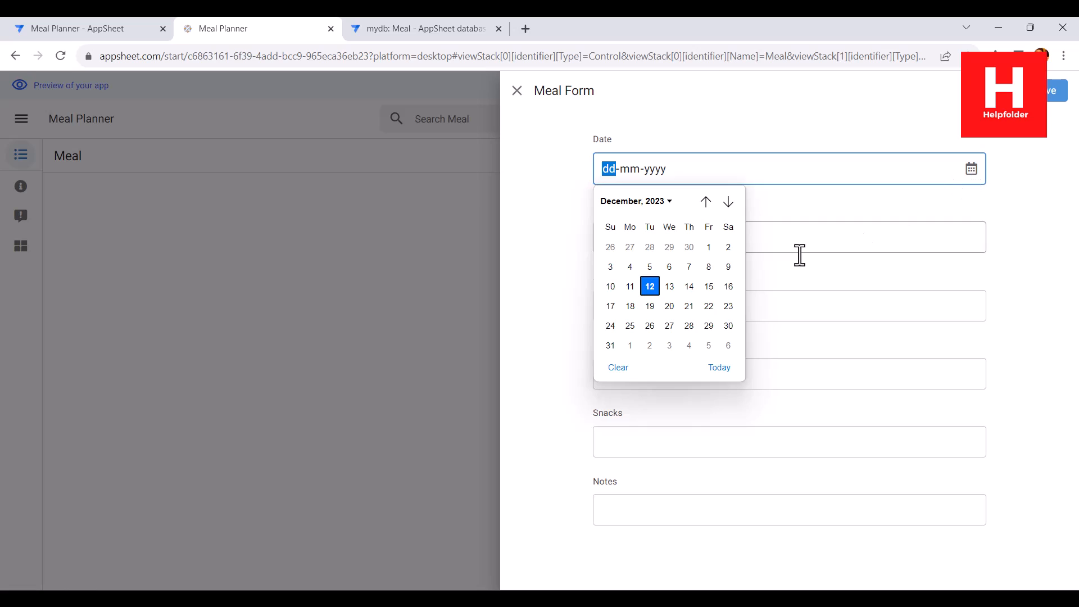
left_click(669, 288)
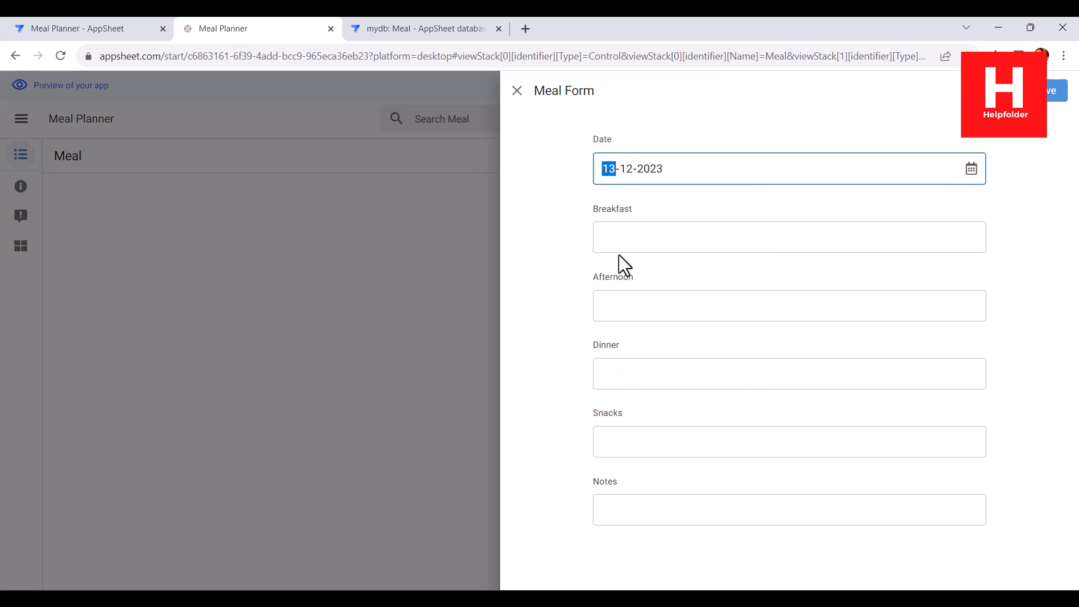
left_click(630, 237)
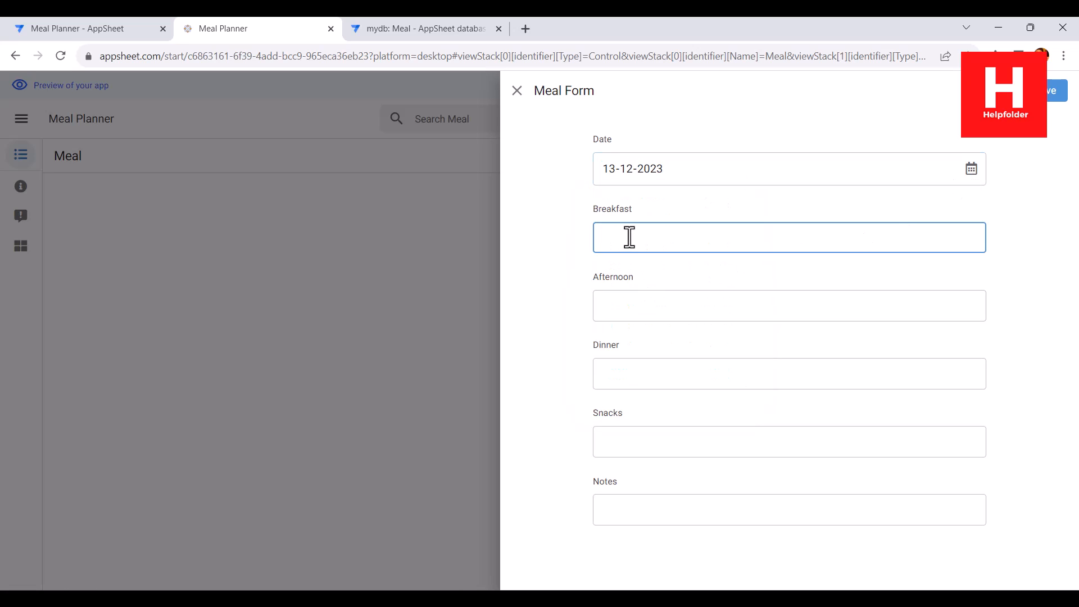
type("Poha")
Fill in Afternoon as "Shawrma and Rice", Dinner as "Rice and Curry" and Snacks as "Pasta", and save the entry
left_click(644, 304)
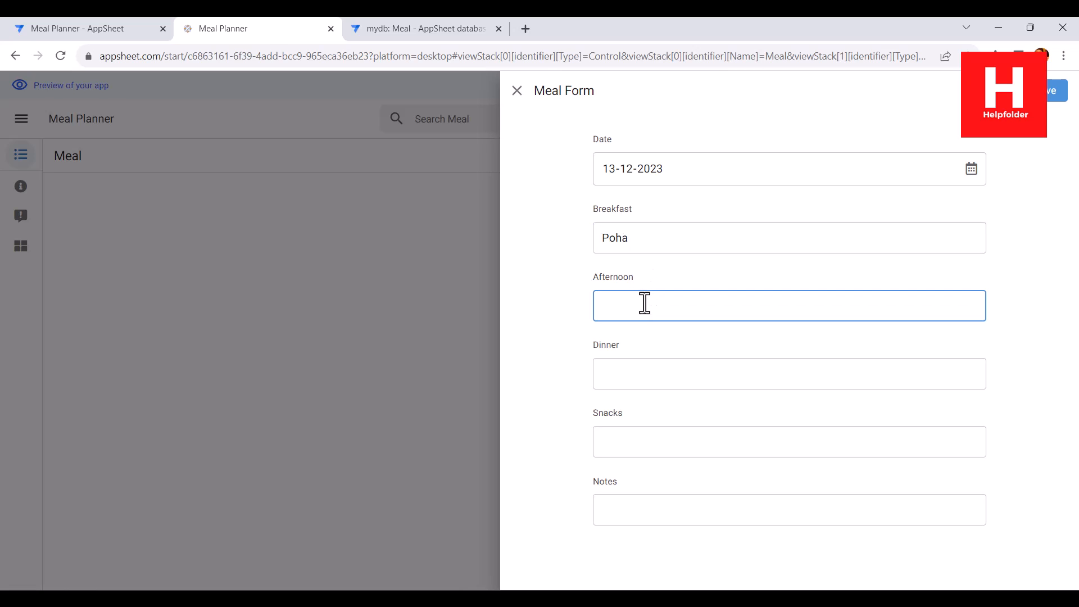
type("Shawe")
key("BackSpace")
type("rma and Rice")
left_click(620, 376)
type("Rice")
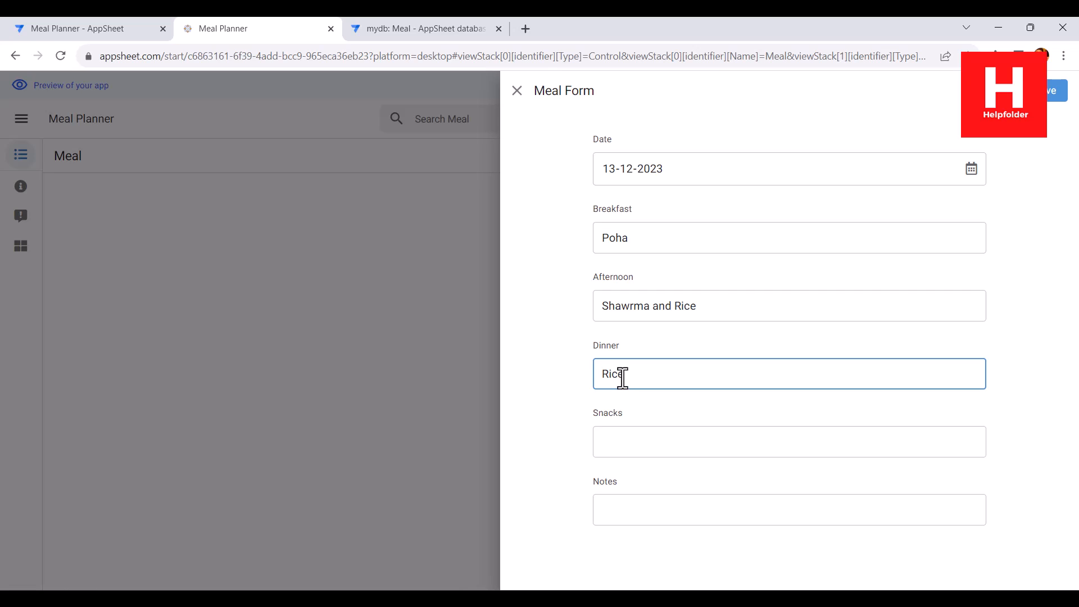
type(" and Curry")
left_click(617, 448)
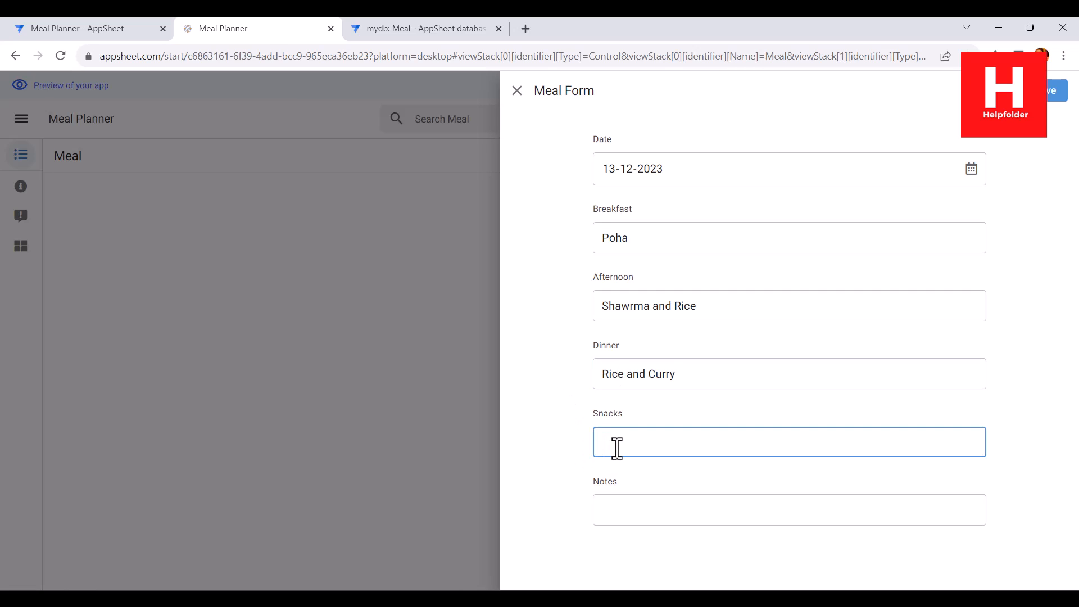
type("Pasta")
left_click(1055, 90)
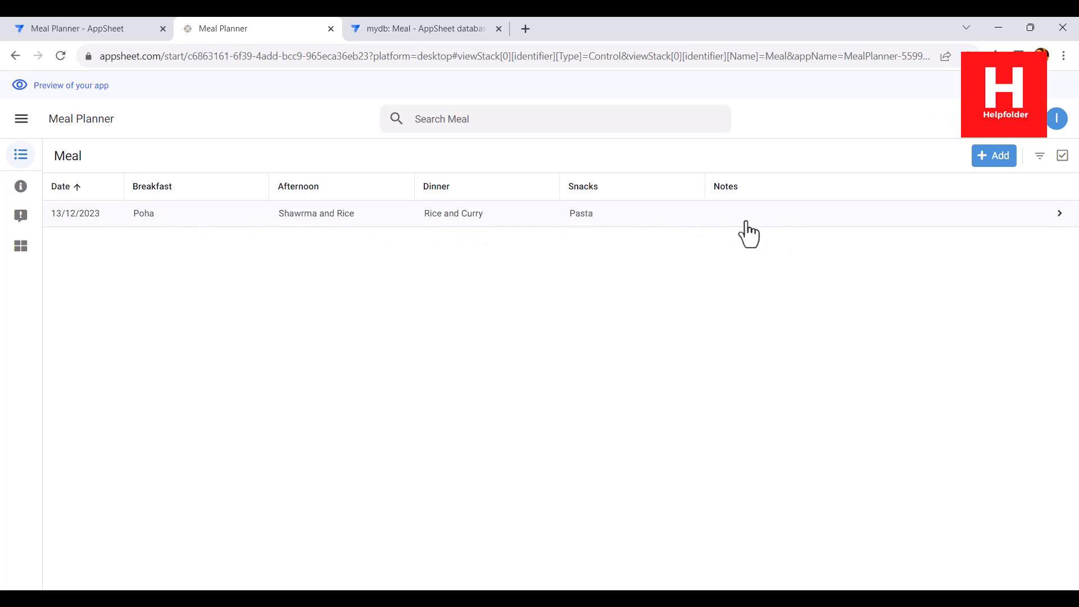
Open the 13/12/2023 meal entry for editing, look through its fields, and save it without changes
left_click(900, 221)
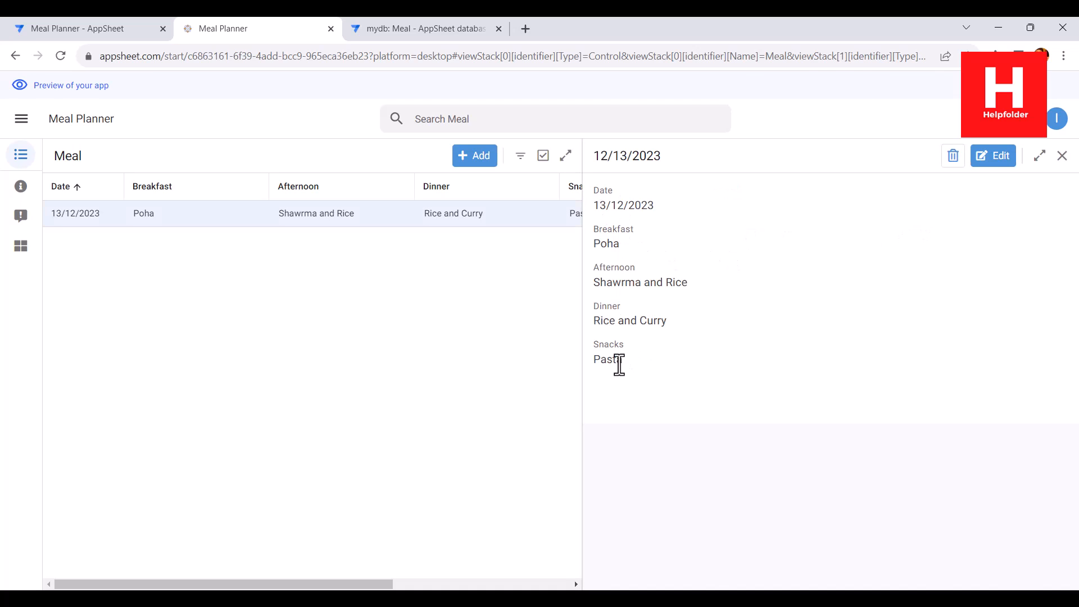
left_click(993, 160)
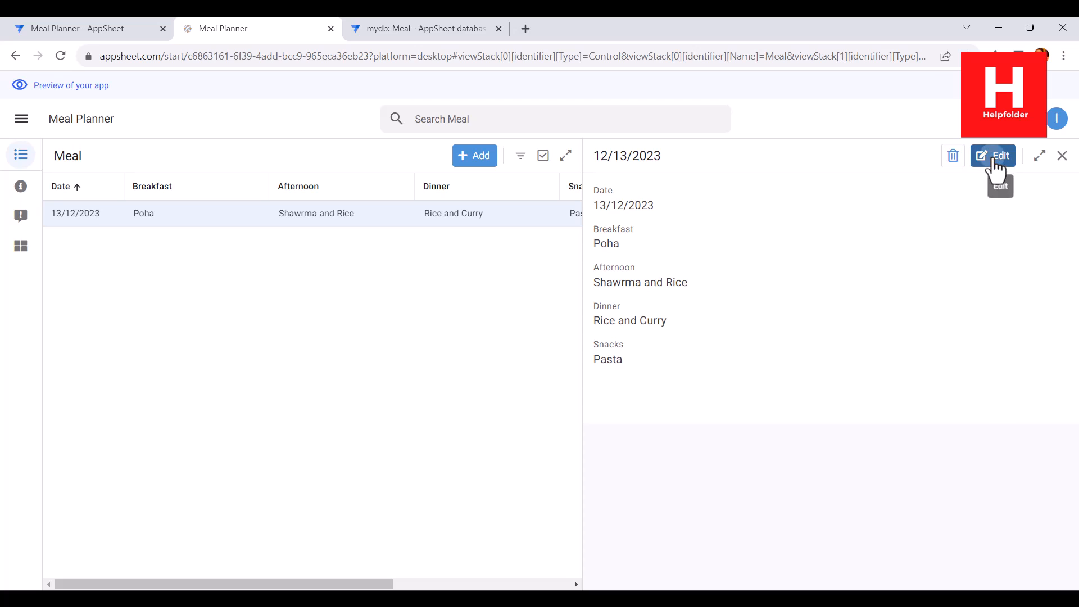
scroll(844, 493, "down", 2)
scroll(844, 493, "up", 2)
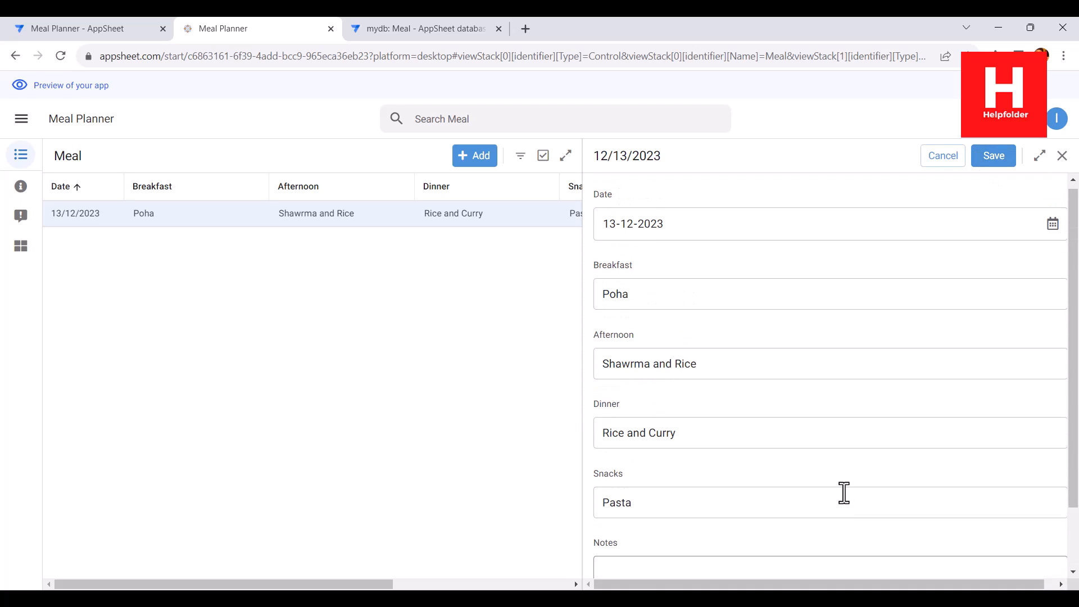
left_click(1003, 160)
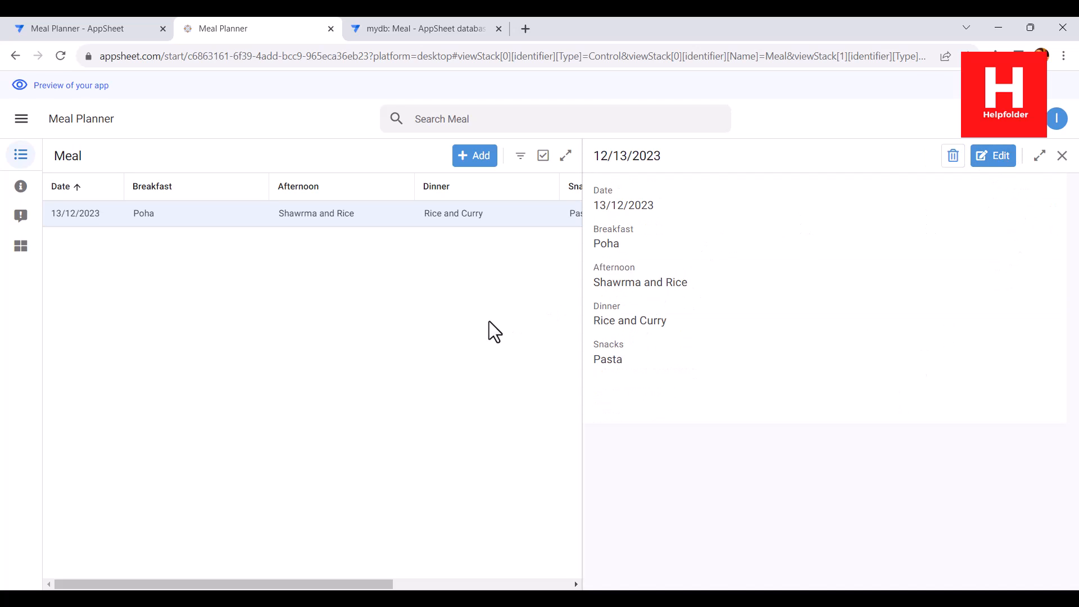
Close the entry's details and start a new meal entry dated 14-12-2023 with breakfast Sheera
left_click(1062, 157)
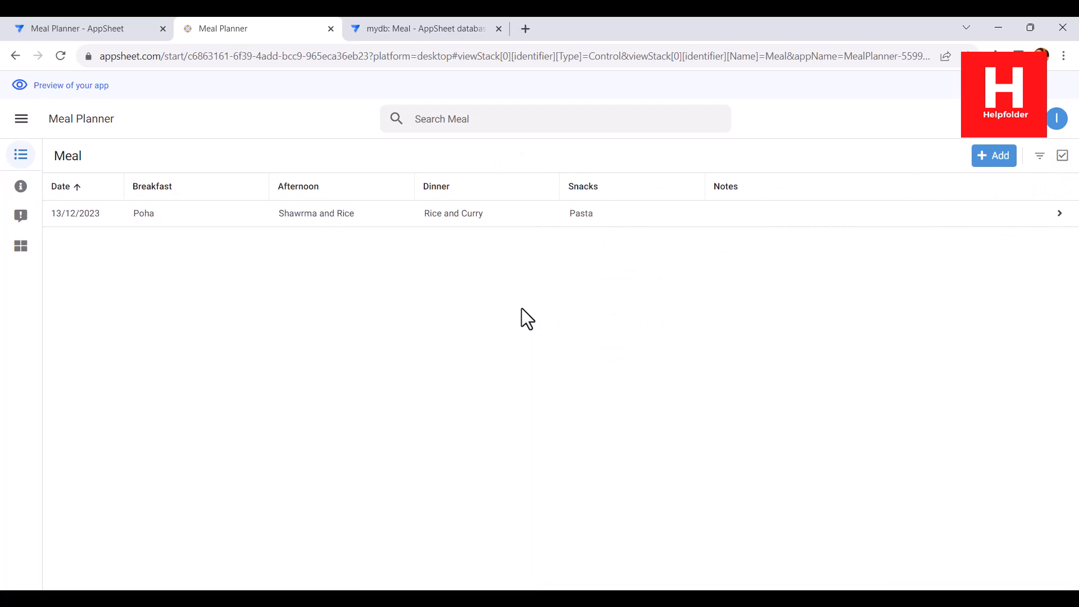
left_click(992, 160)
left_click(970, 170)
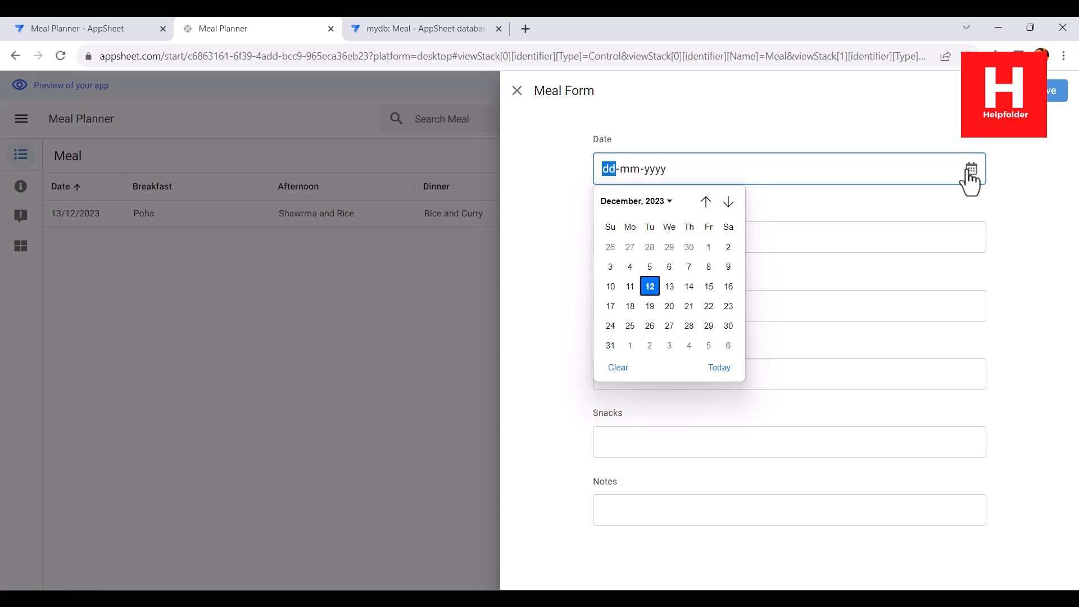
left_click(690, 287)
left_click(660, 250)
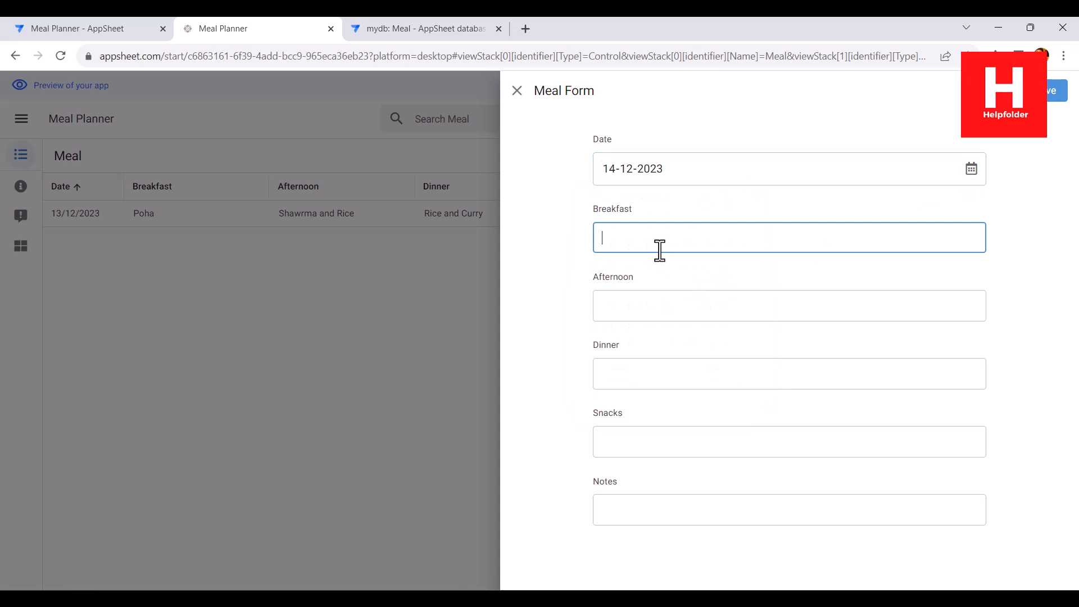
type("Sheera")
key("Tab")
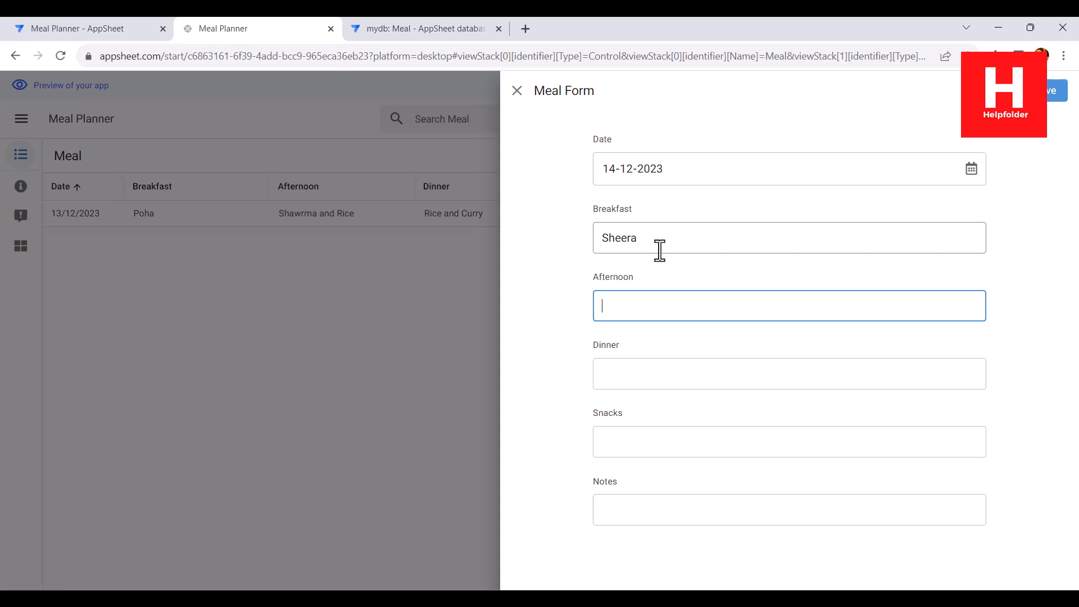
Fill in Afternoon as "Rolls and Rice", Dinner as "Rice and Pakoda" and Snacks as "Pakoda", and save the entry
type("Rolls and Rice")
key("Tab")
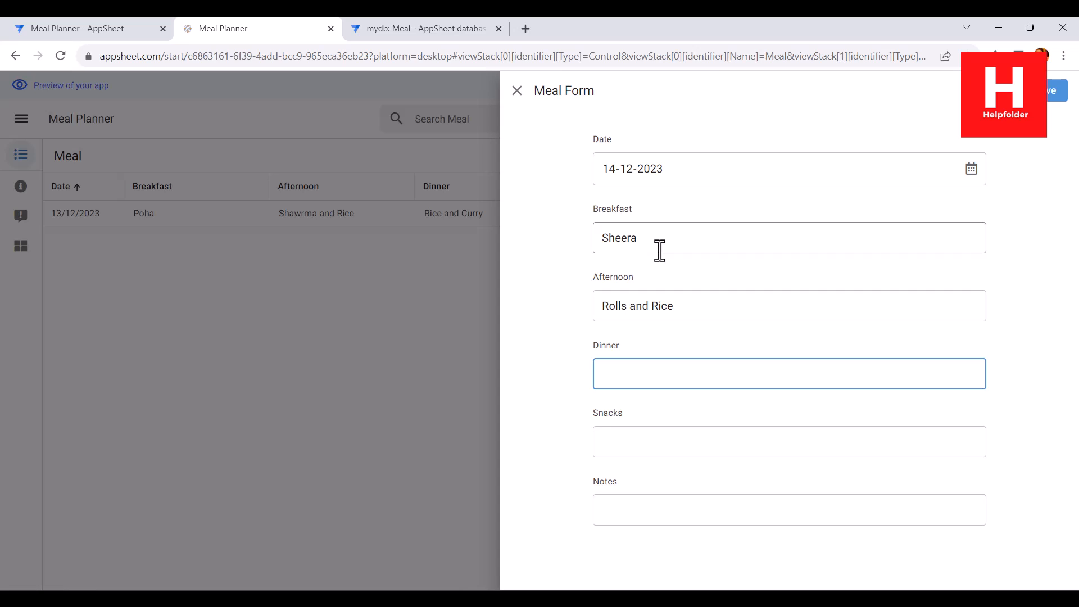
type("Rice and Pakoda")
key("Tab")
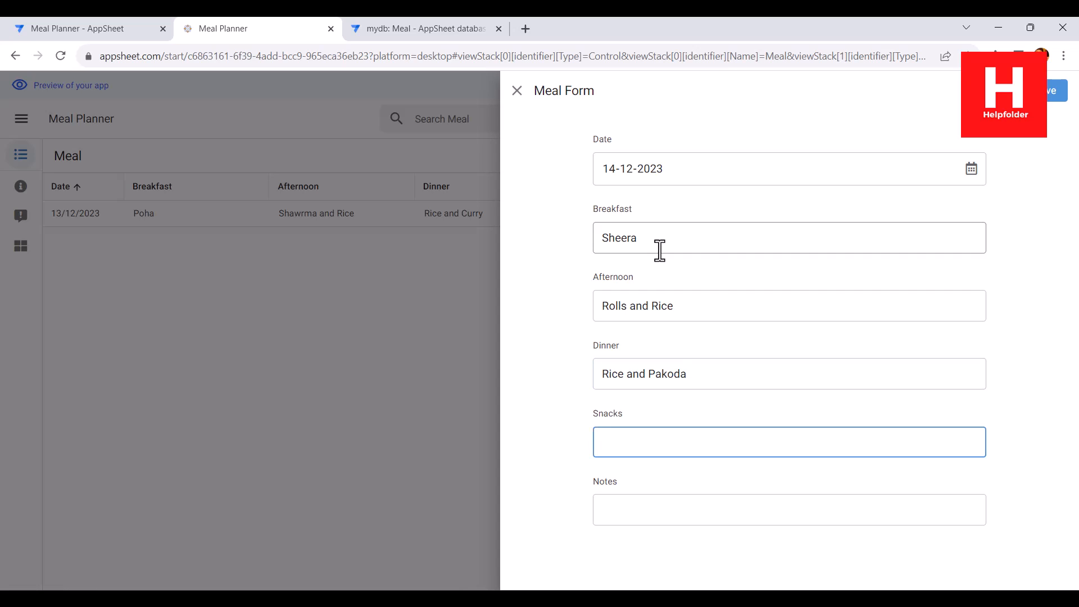
type("Pakoda")
left_click(1056, 90)
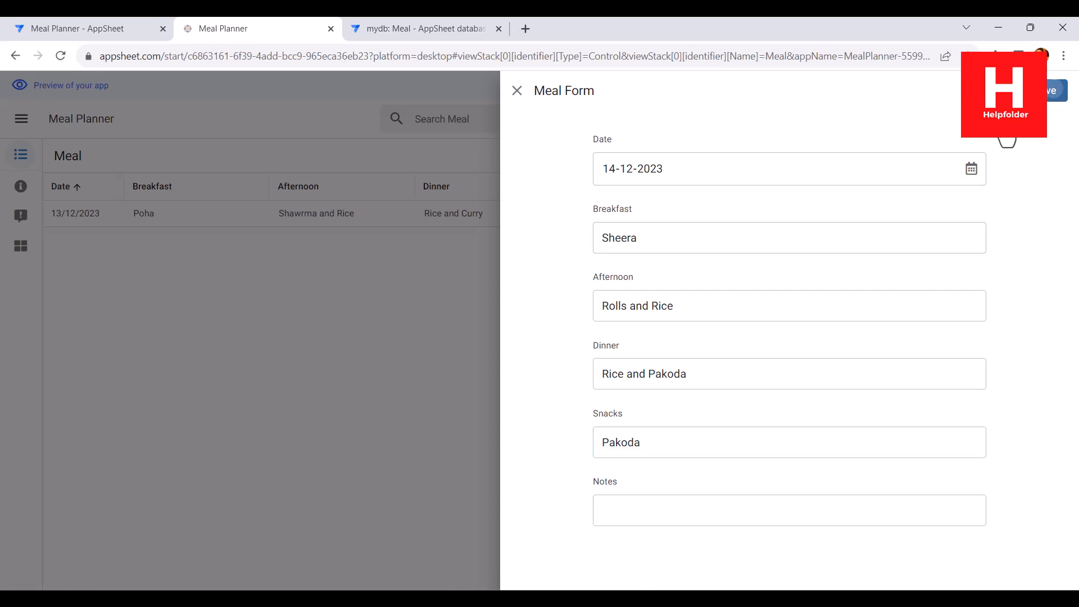